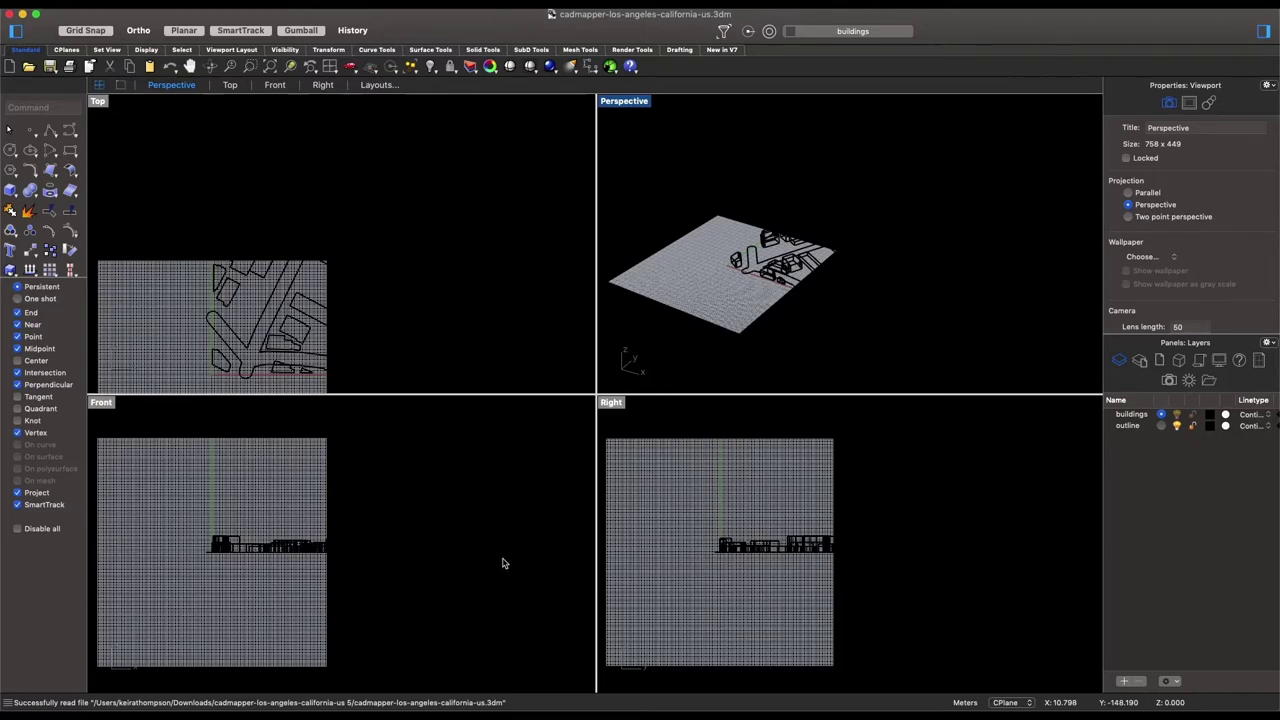
# Maximize the Perspective viewport and set its display mode to Pen
pyautogui.doubleClick(631, 103)
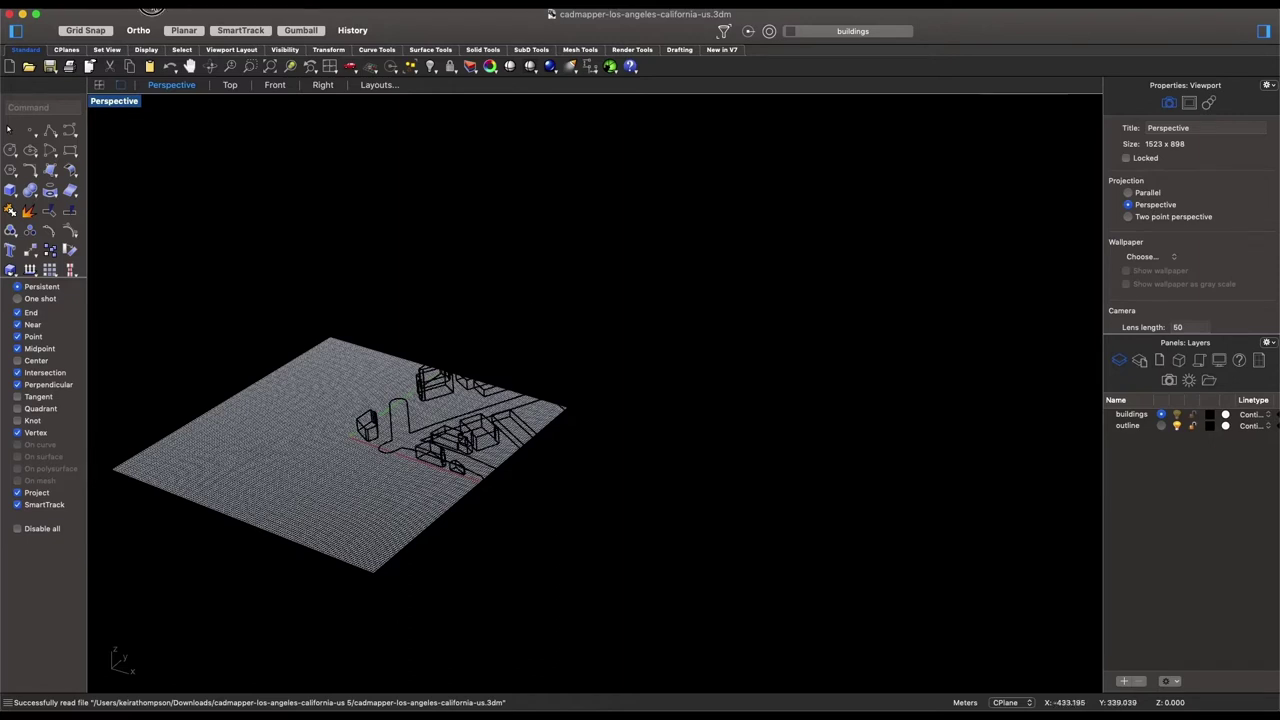
pyautogui.click(114, 101)
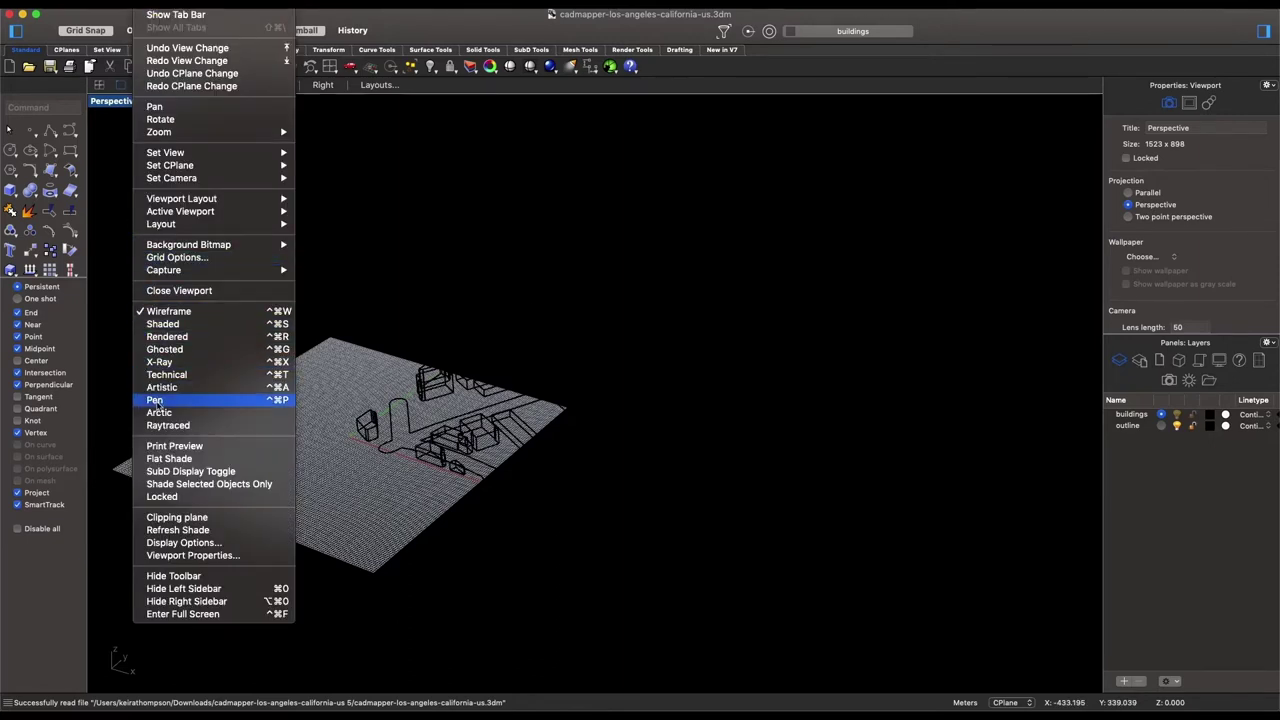
pyautogui.click(162, 324)
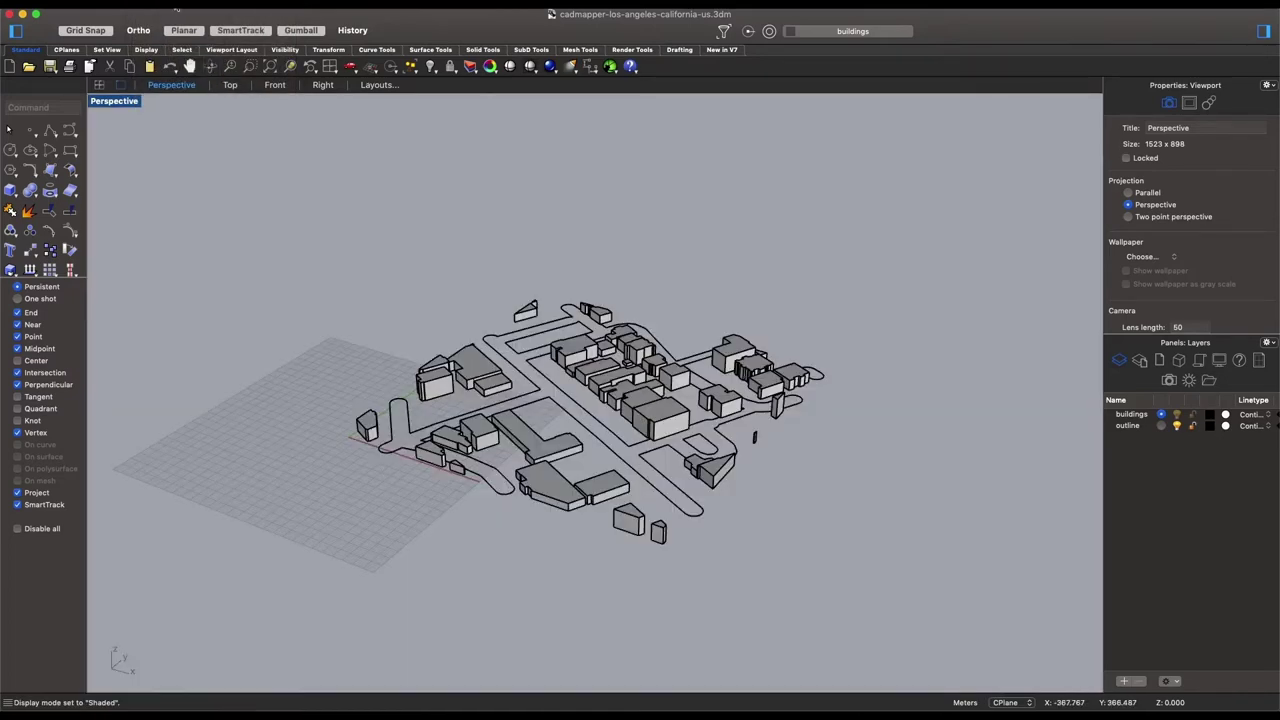
pyautogui.click(176, 8)
pyautogui.click(157, 400)
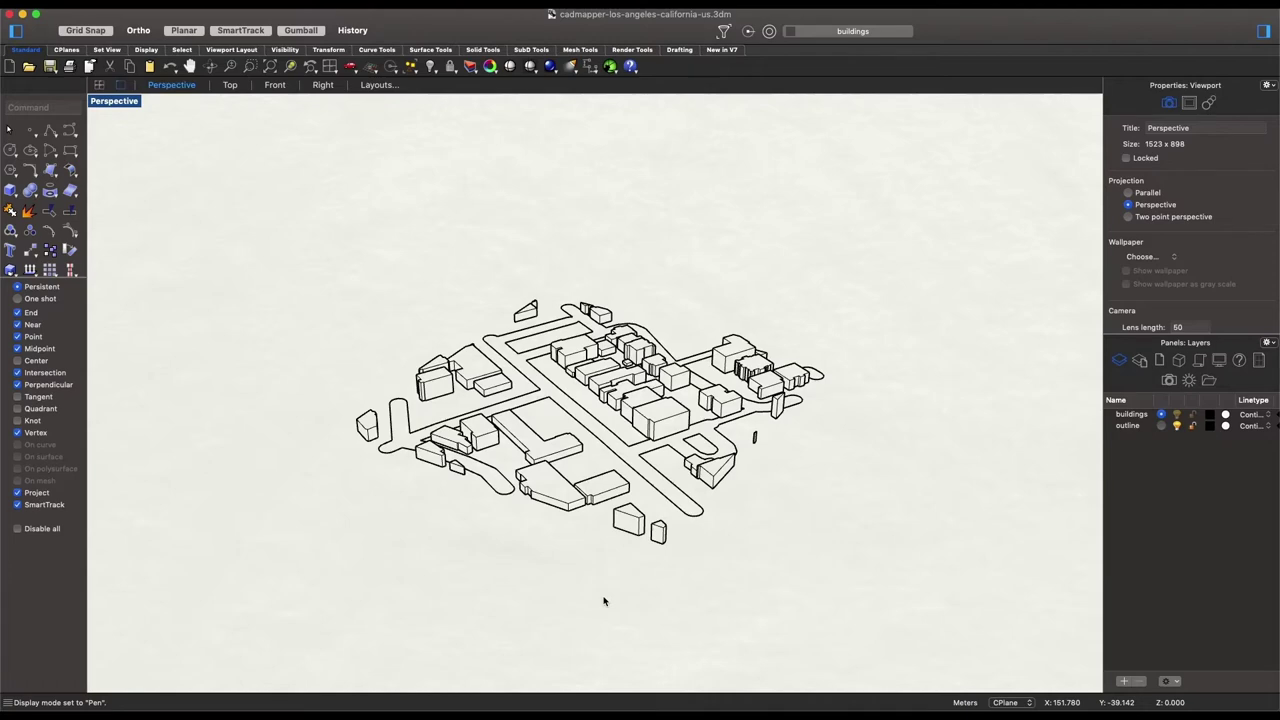
# Delete the five outlying buildings along the far right side and rear right corner of the site
pyautogui.scroll(-3, 604, 601)
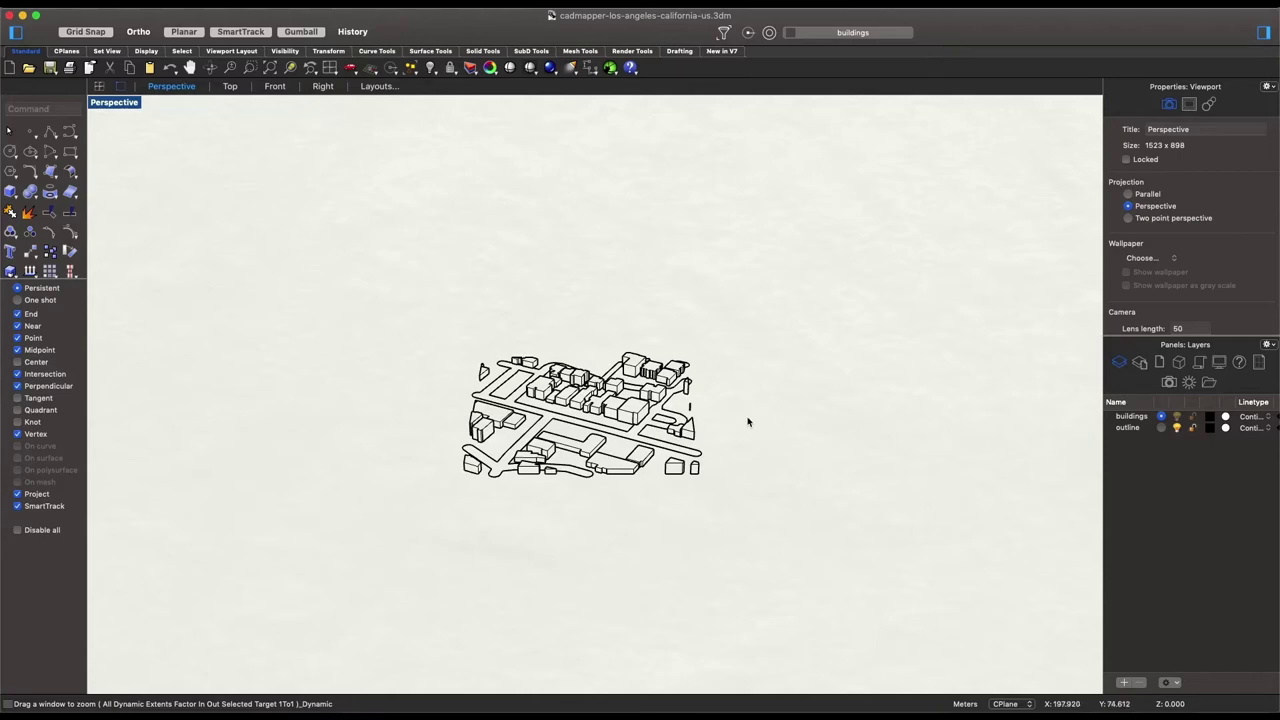
pyautogui.click(229, 70)
pyautogui.moveTo(536, 336); pyautogui.dragTo(544, 282)
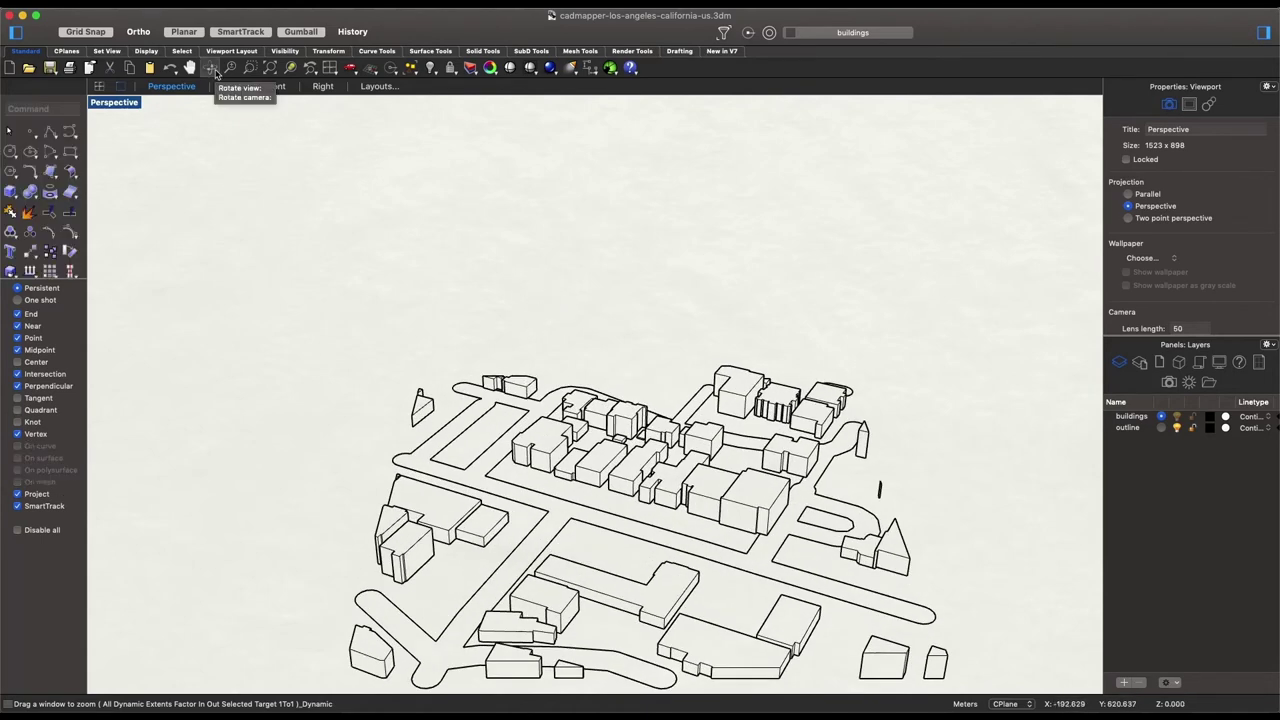
pyautogui.rightClick(956, 306)
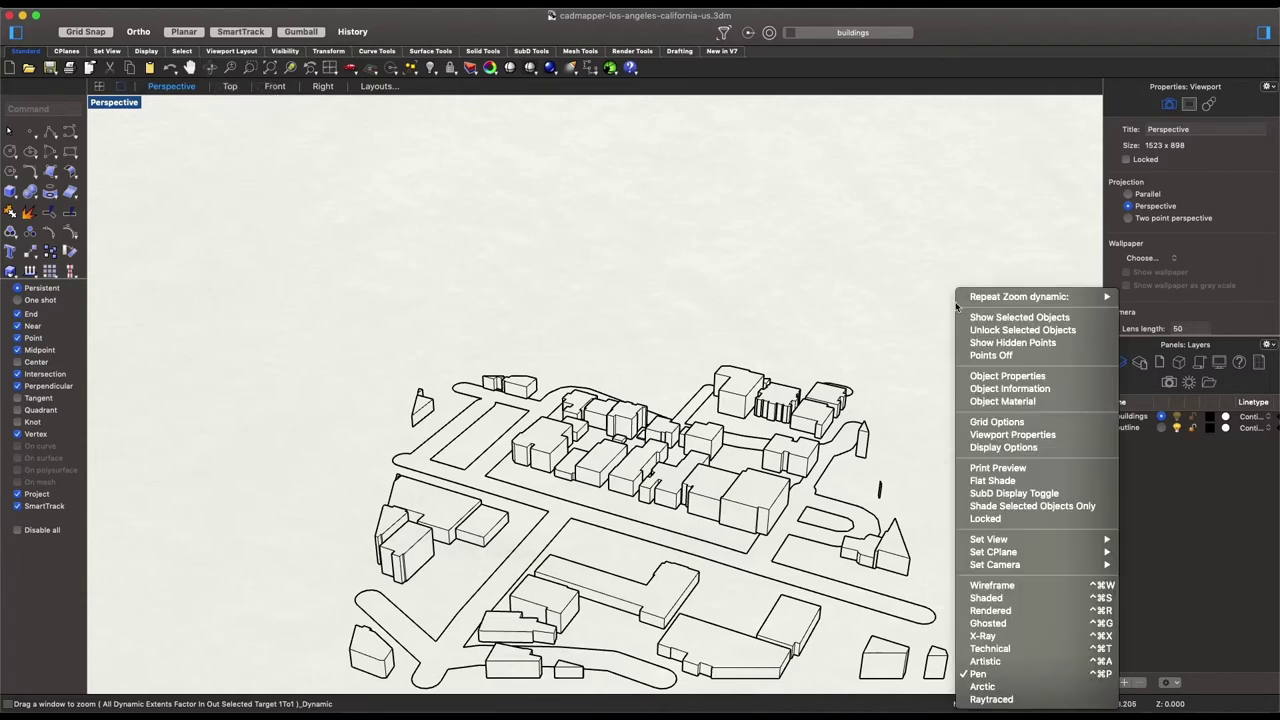
pyautogui.click(930, 310)
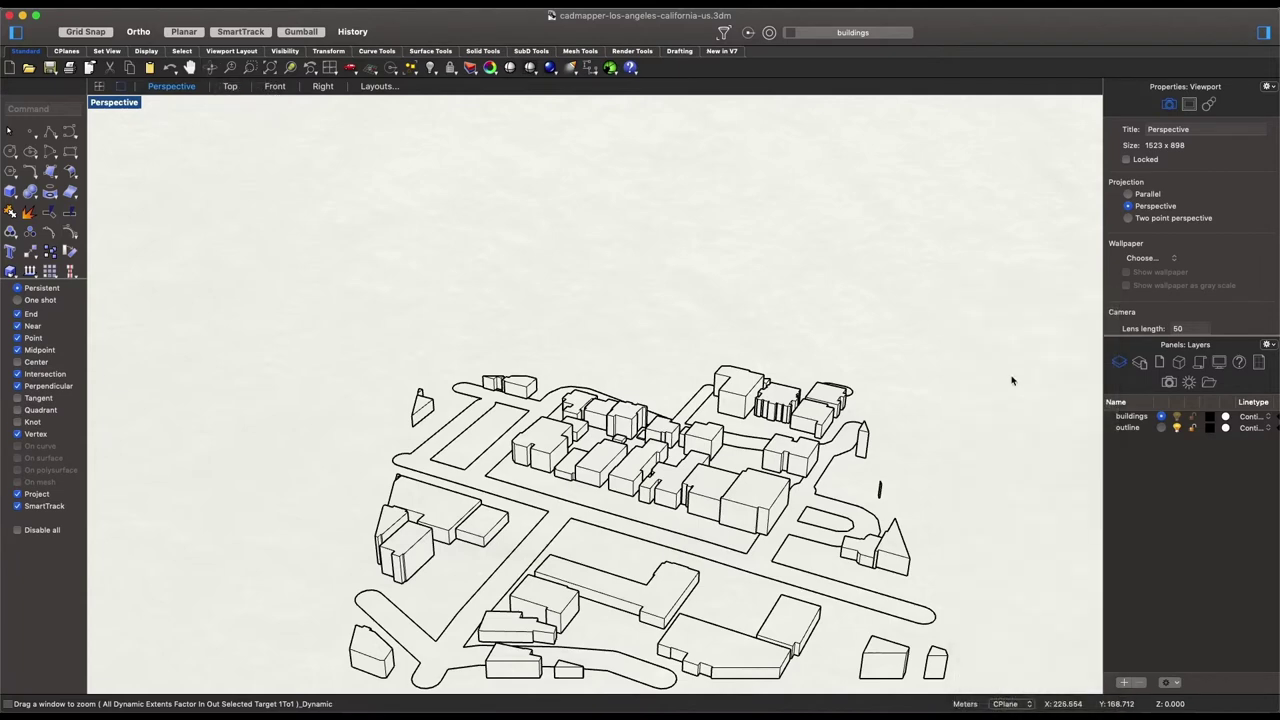
pyautogui.click(987, 392)
pyautogui.moveTo(987, 392); pyautogui.dragTo(1022, 395, button='right')
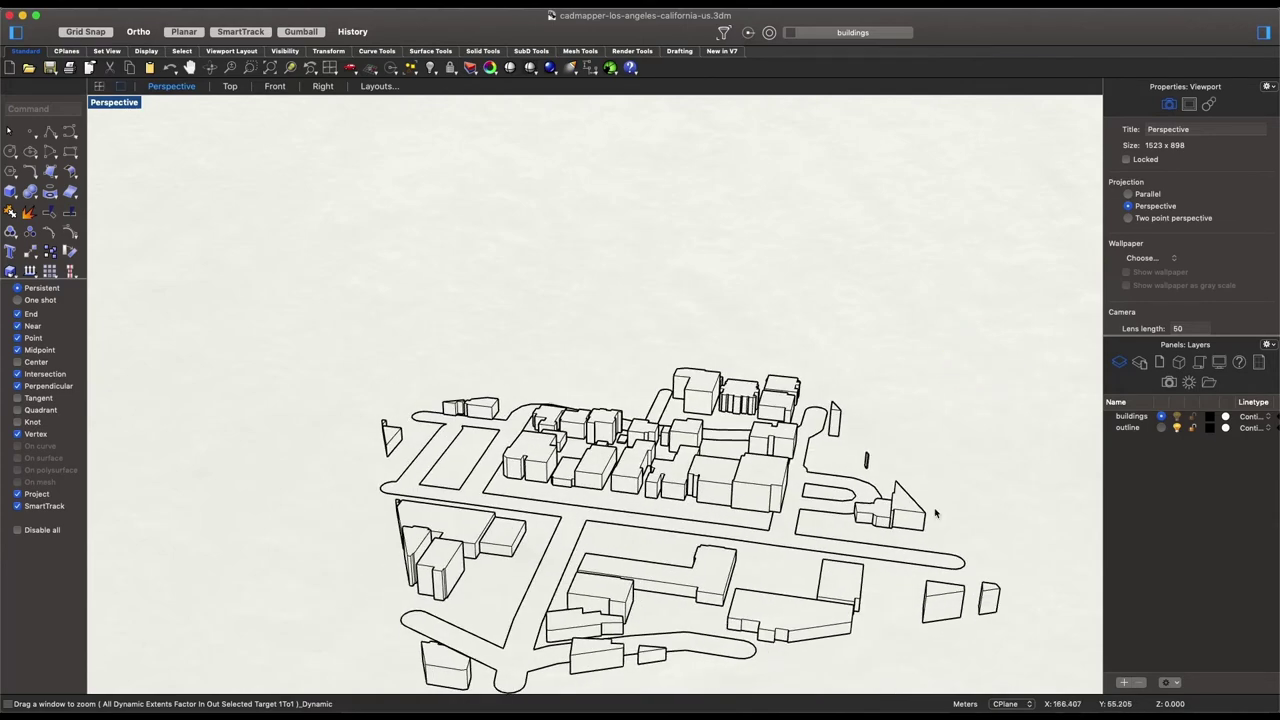
pyautogui.click(880, 518)
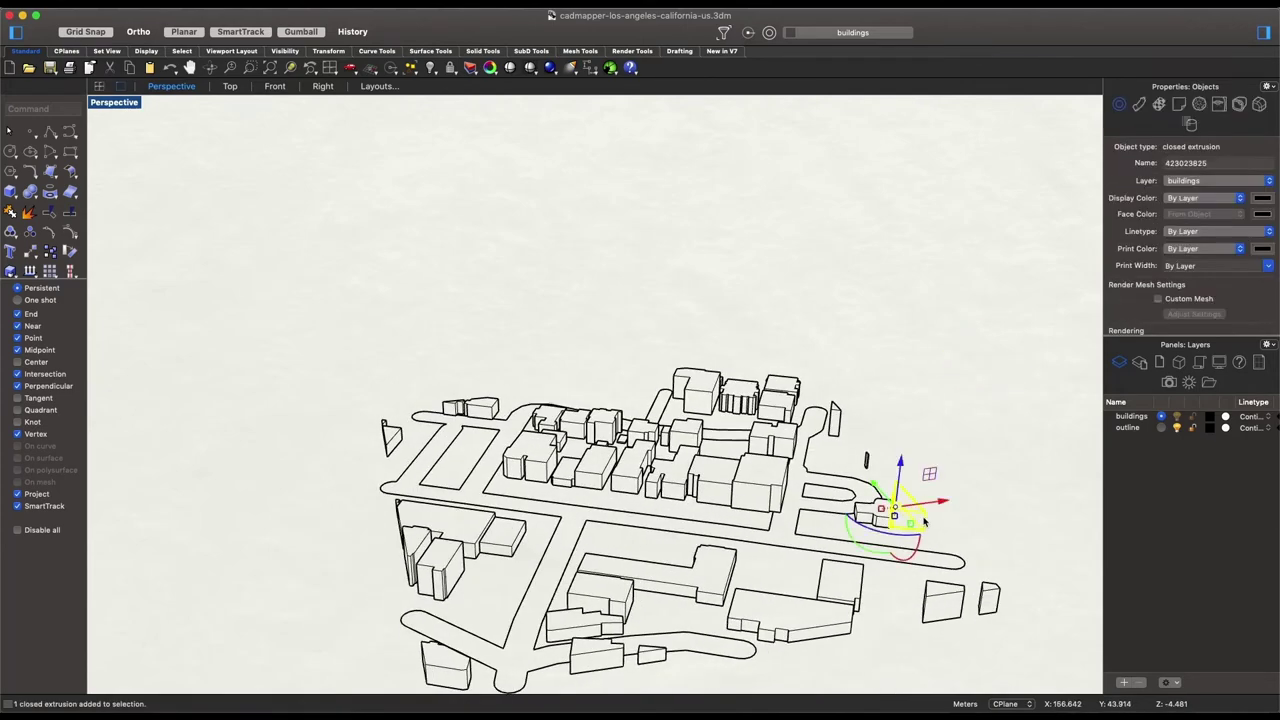
pyautogui.click(884, 518)
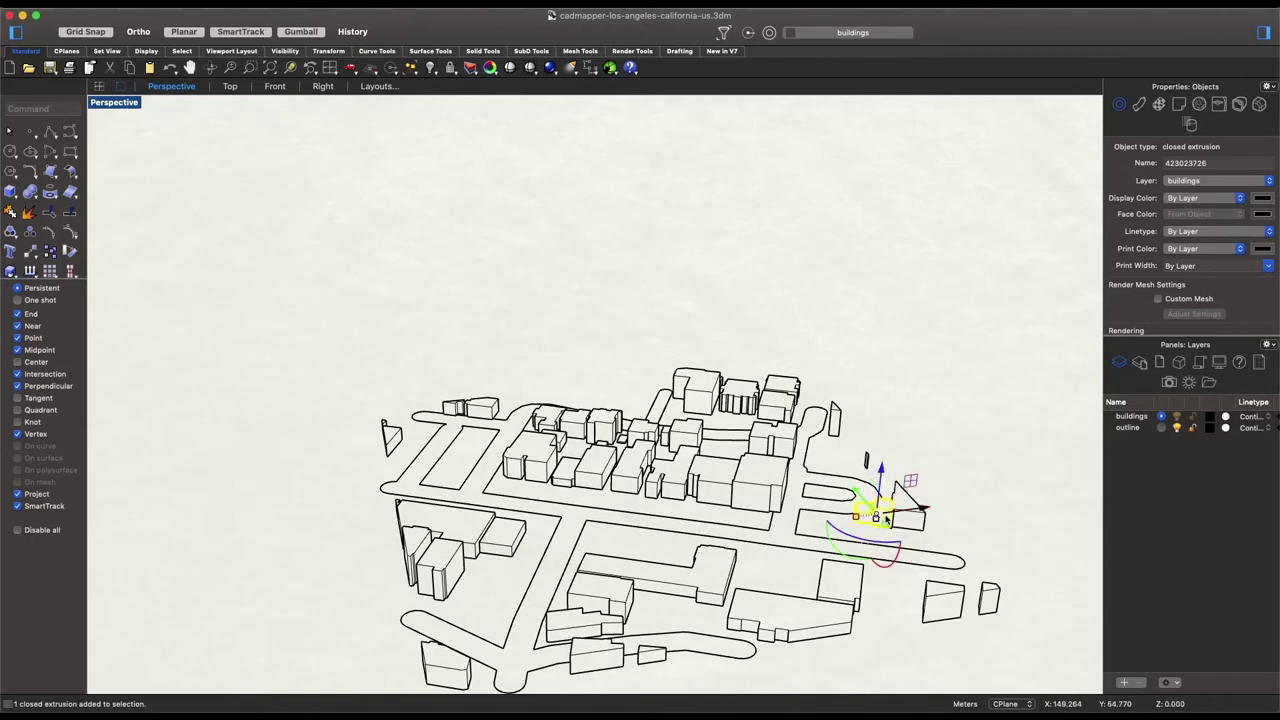
pyautogui.keyDown('shift'); pyautogui.click(895, 513); pyautogui.keyUp('shift')
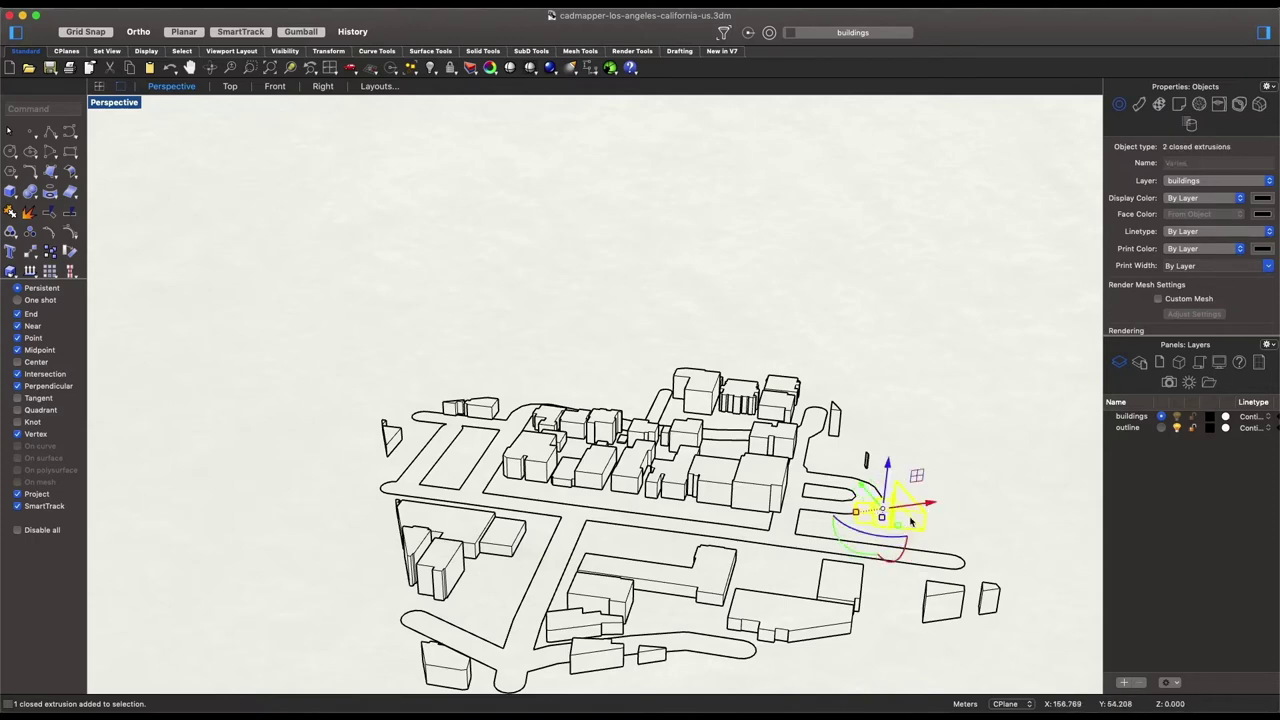
pyautogui.keyDown('shift'); pyautogui.click(837, 425); pyautogui.keyUp('shift')
pyautogui.keyDown('shift'); pyautogui.click(783, 392); pyautogui.keyUp('shift')
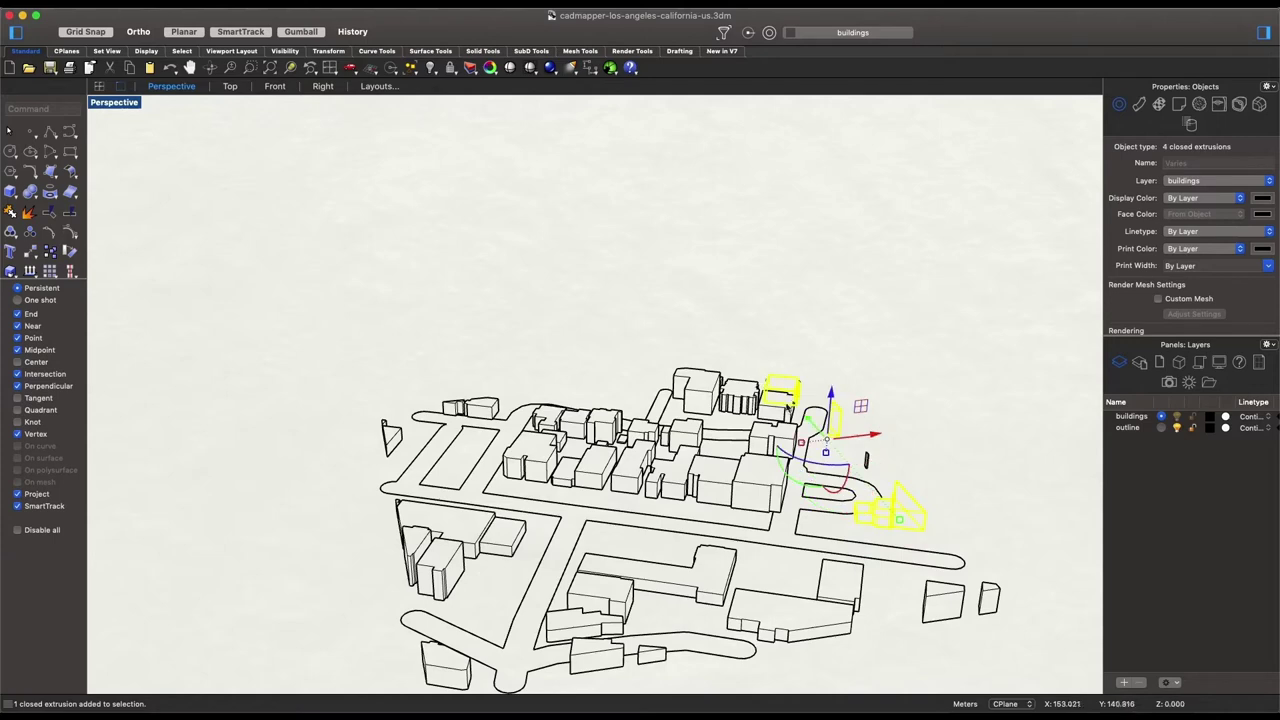
pyautogui.keyDown('shift'); pyautogui.click(768, 413); pyautogui.keyUp('shift')
pyautogui.press('Delete')
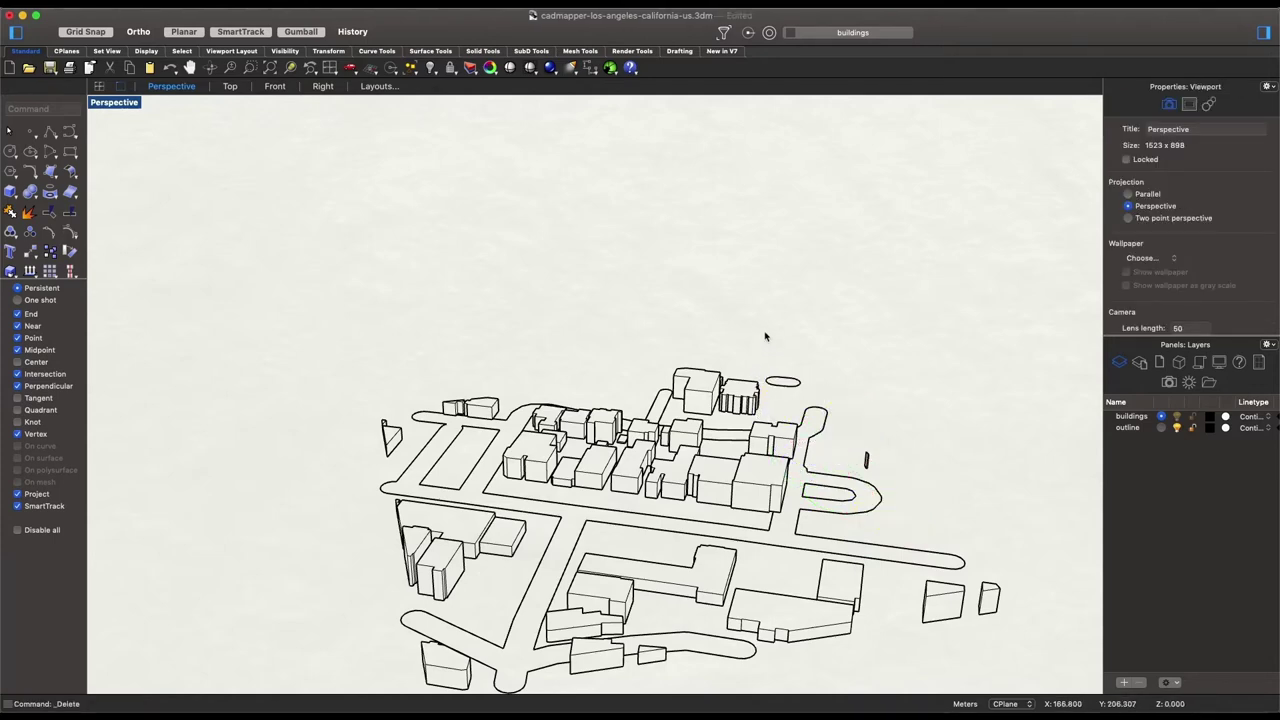
# Delete the rear cluster of buildings with its small oval outline and the other surrounding buildings, keeping only the front row in the central block
pyautogui.moveTo(765, 333); pyautogui.dragTo(701, 402)
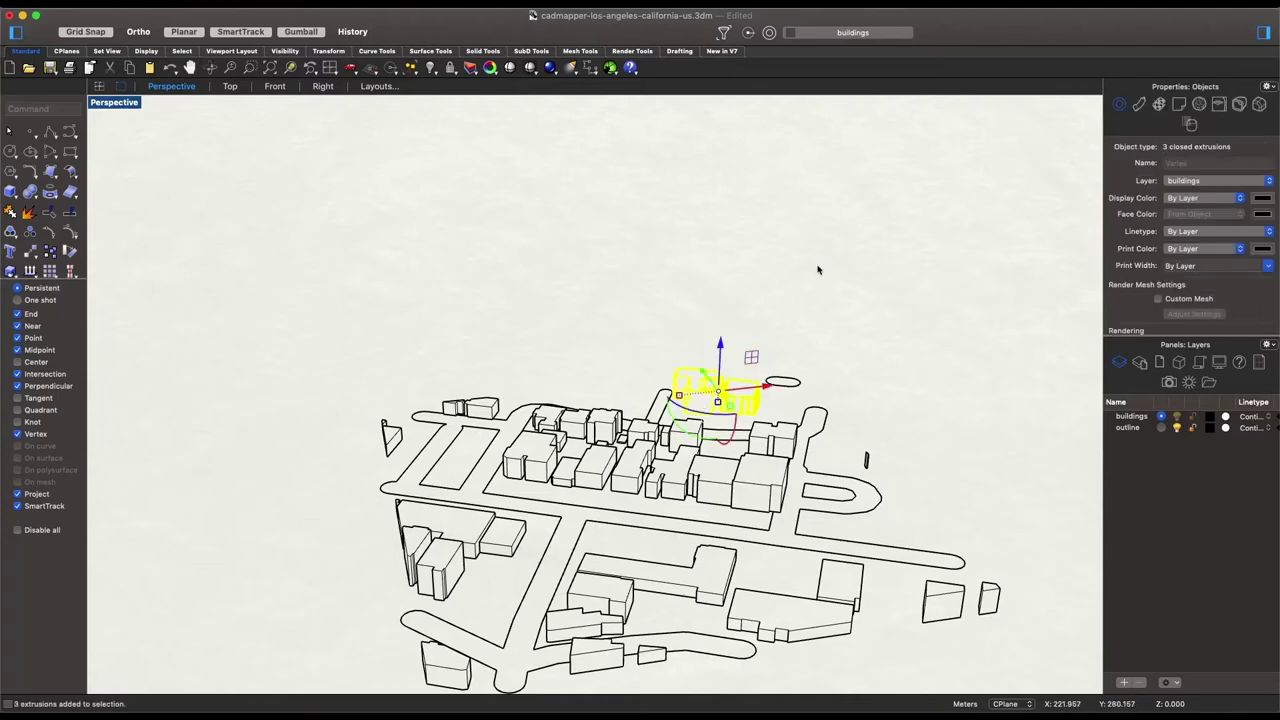
pyautogui.moveTo(818, 266); pyautogui.dragTo(767, 314)
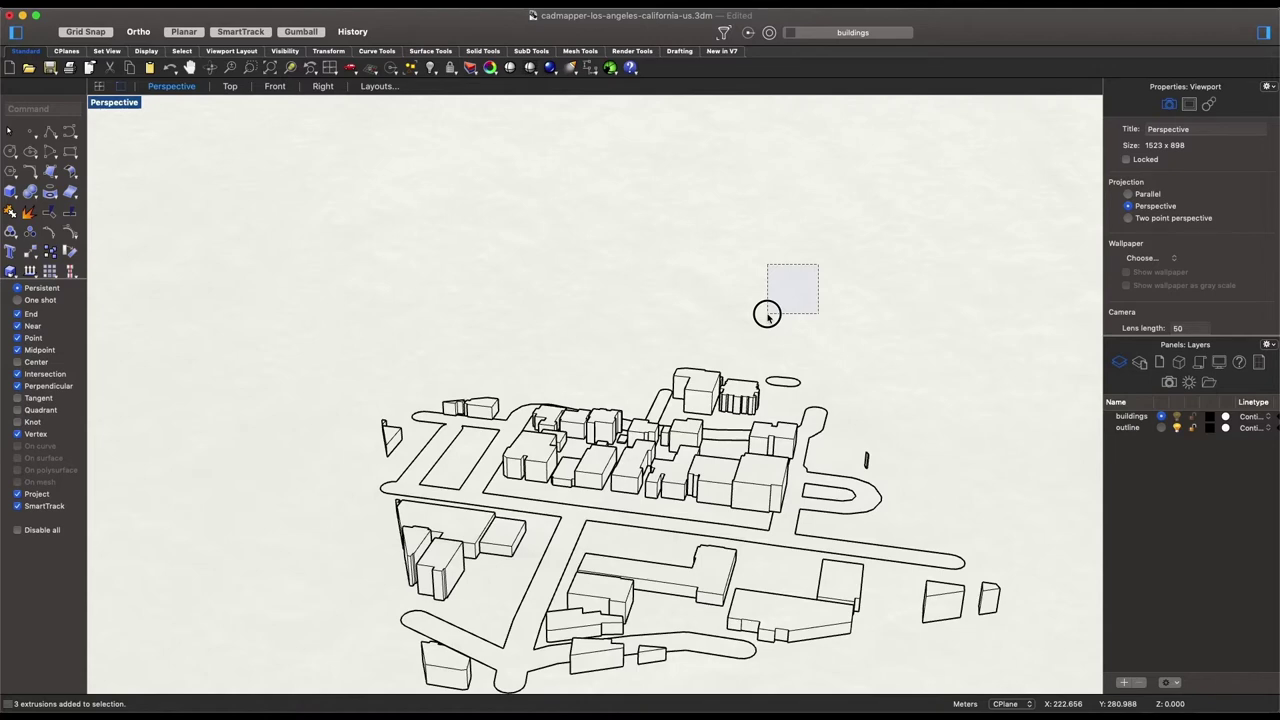
pyautogui.moveTo(767, 314); pyautogui.dragTo(692, 412)
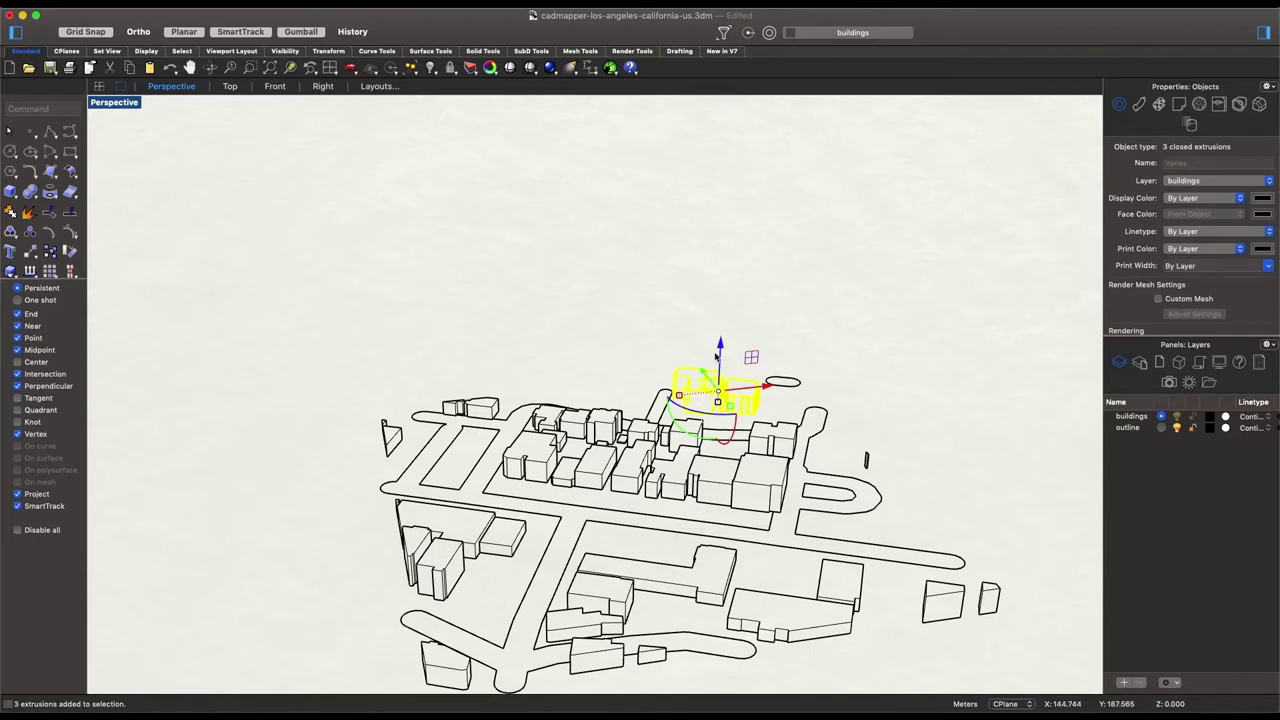
pyautogui.click(675, 334)
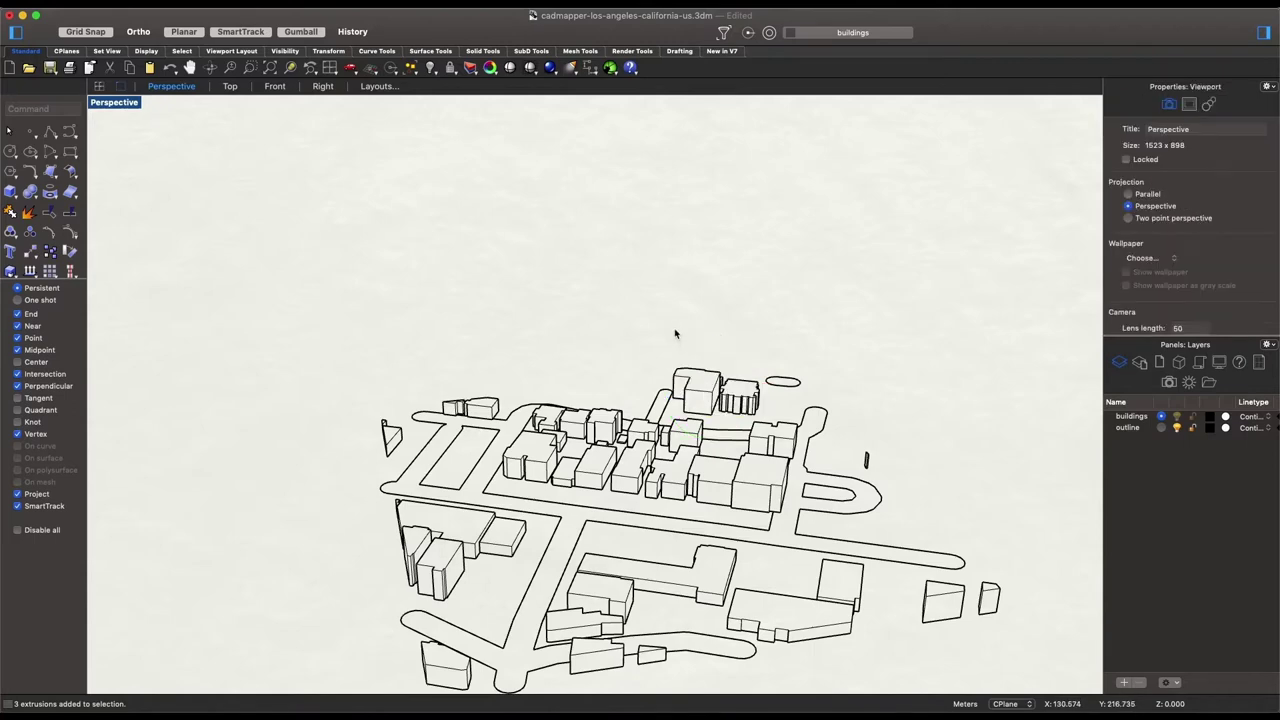
pyautogui.moveTo(677, 345); pyautogui.dragTo(745, 402)
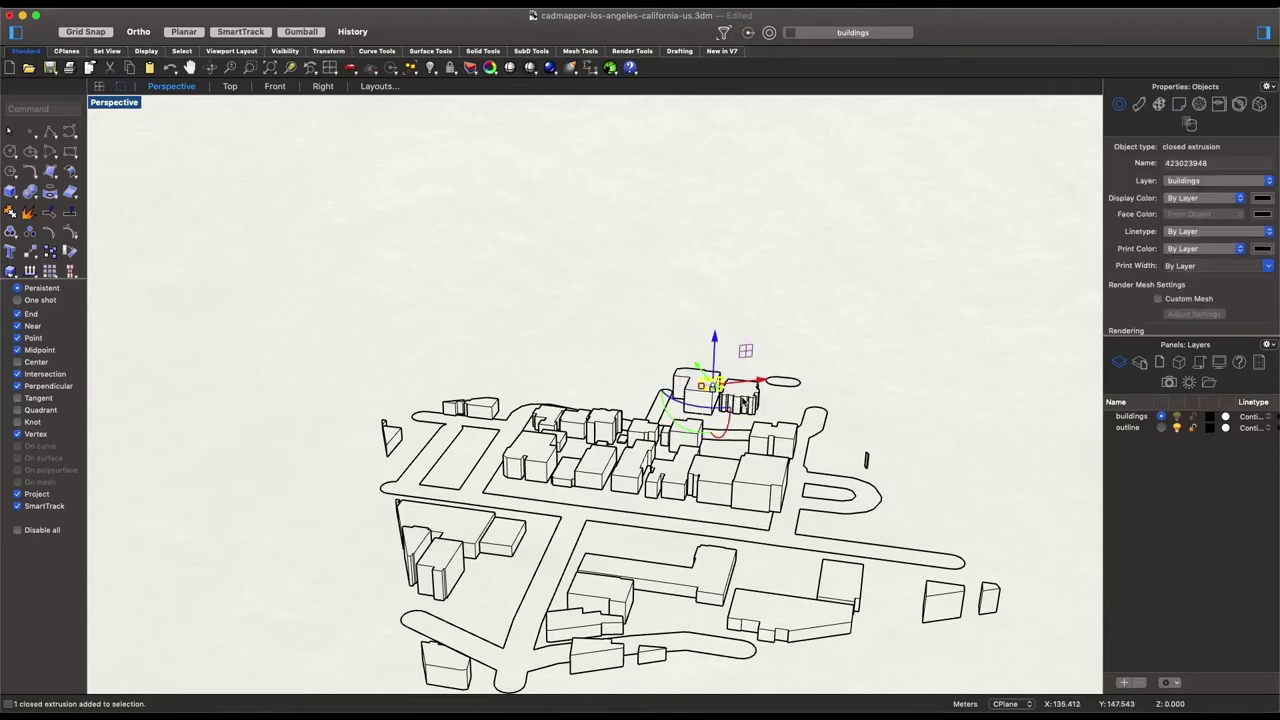
pyautogui.click(666, 325)
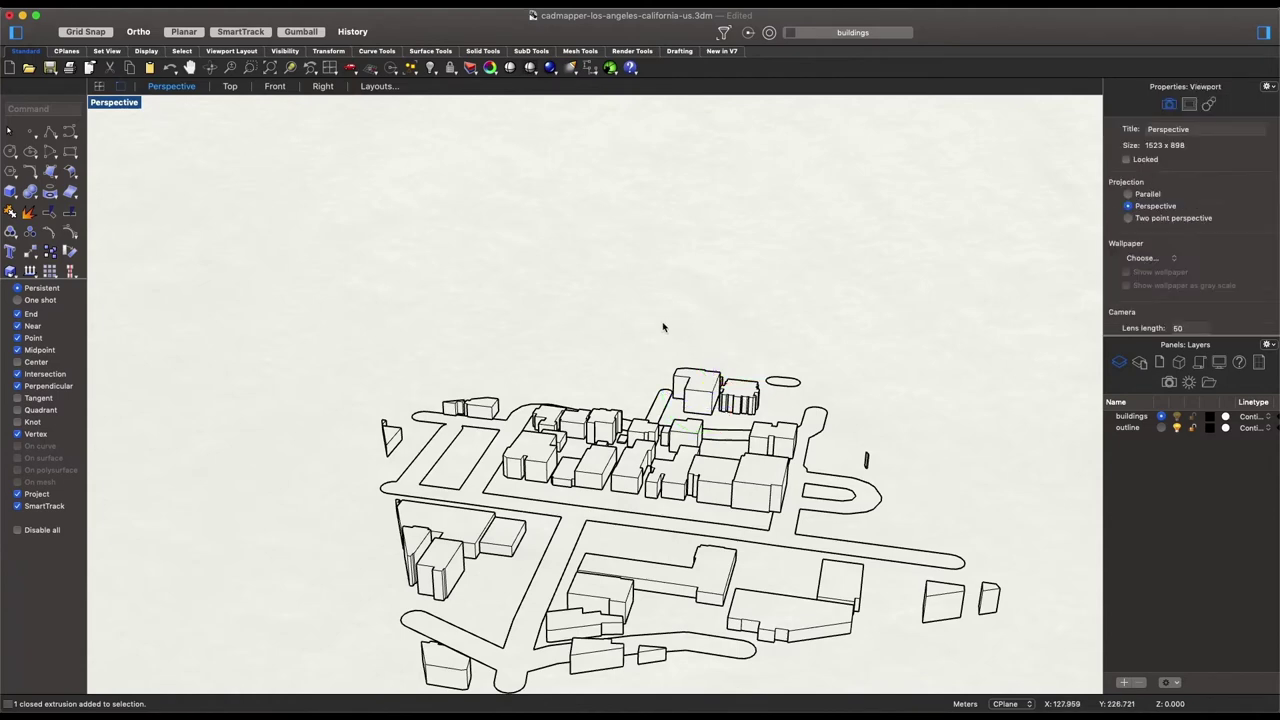
pyautogui.moveTo(666, 352); pyautogui.dragTo(773, 420)
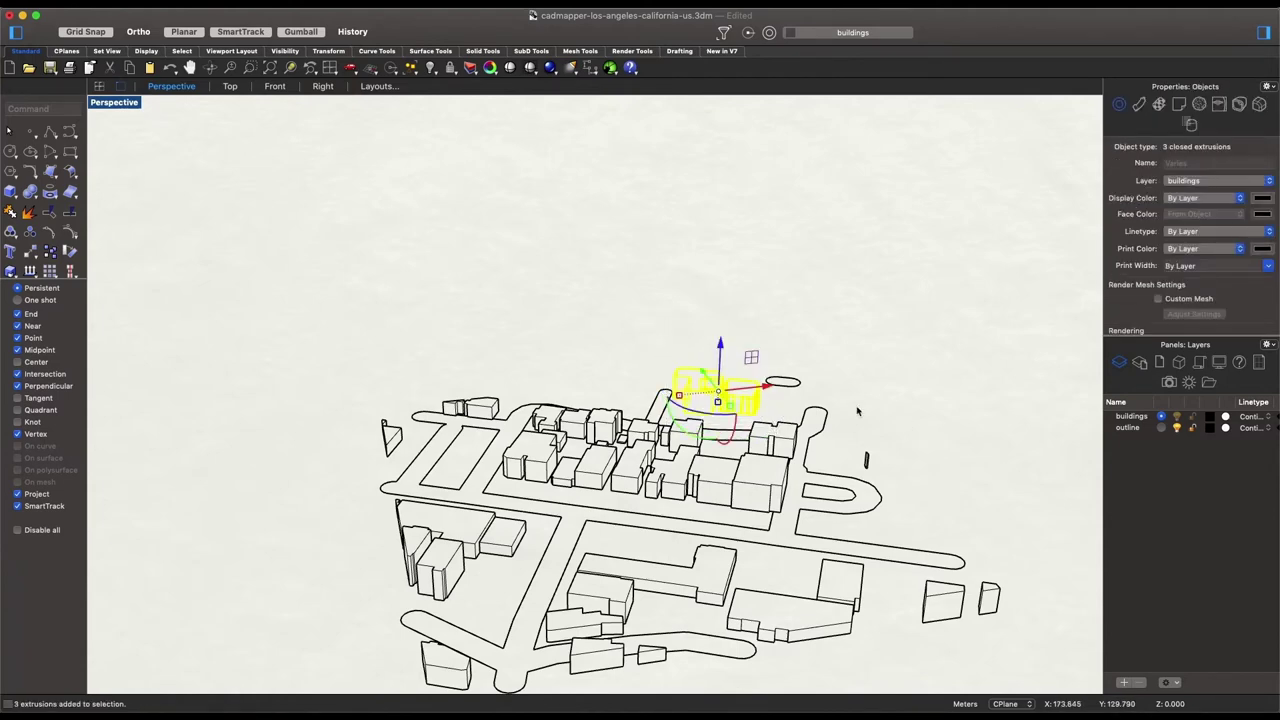
pyautogui.click(796, 340)
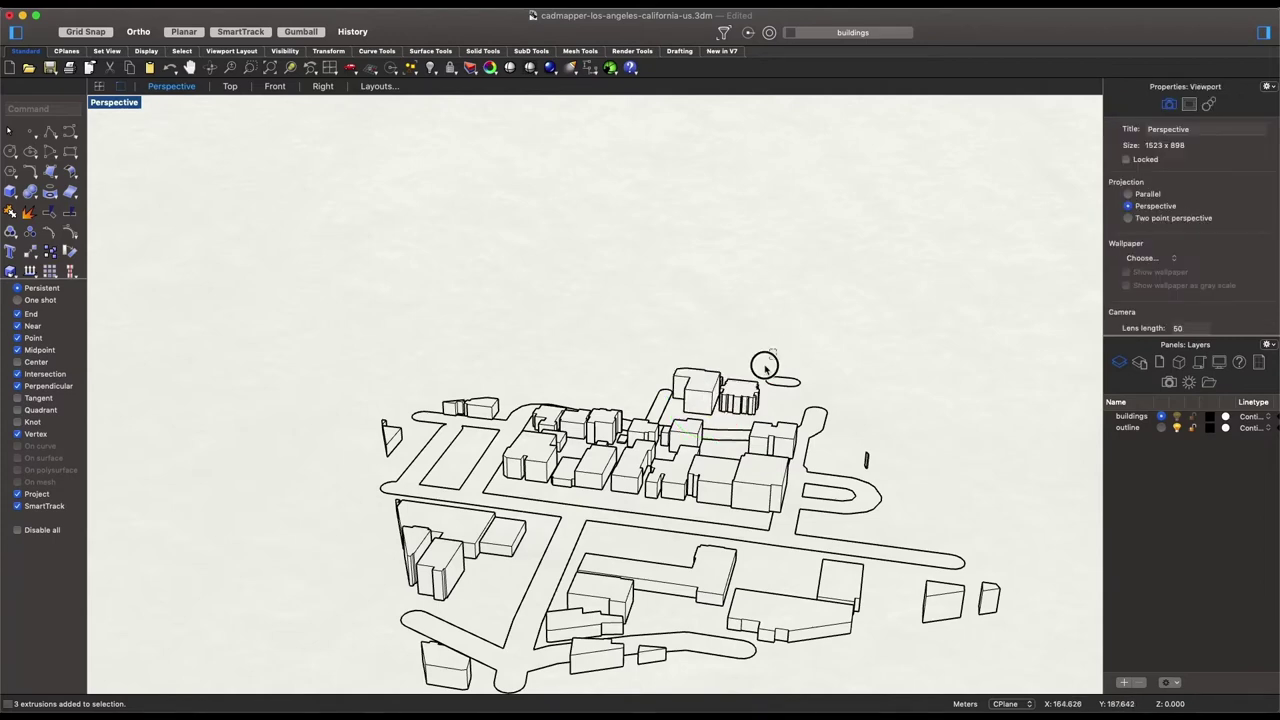
pyautogui.moveTo(776, 349); pyautogui.dragTo(713, 397)
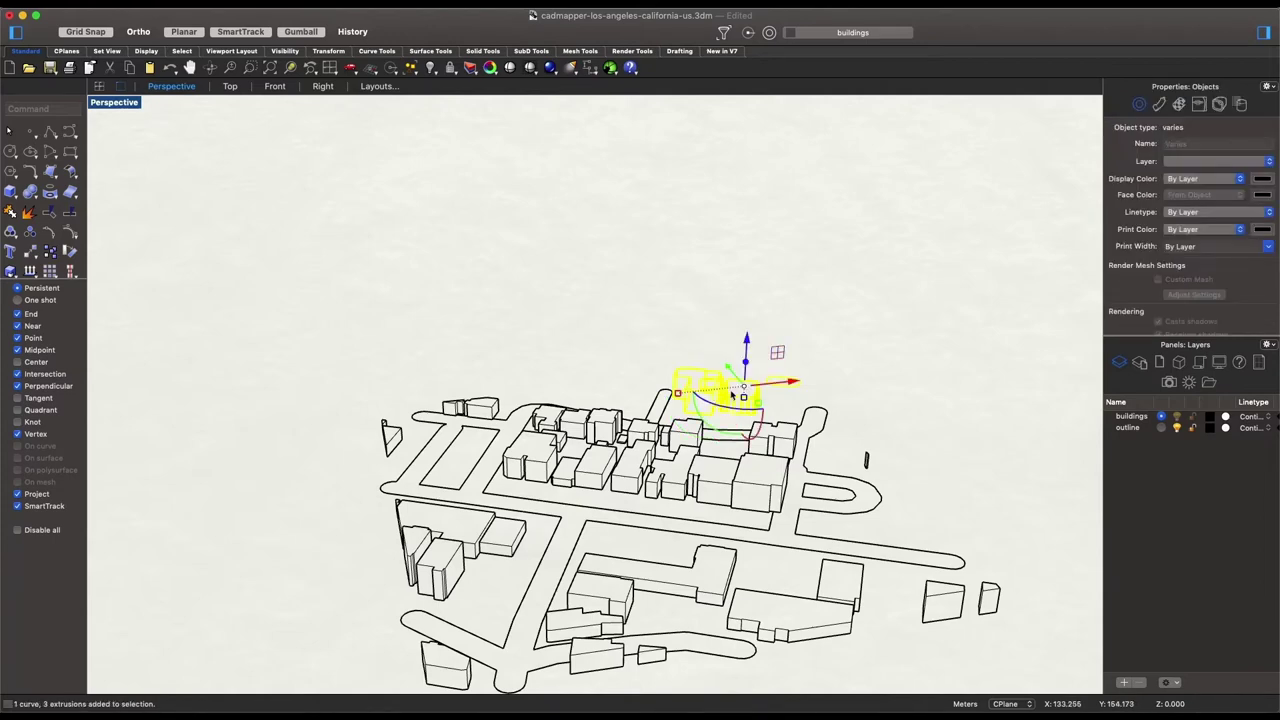
pyautogui.press('Delete')
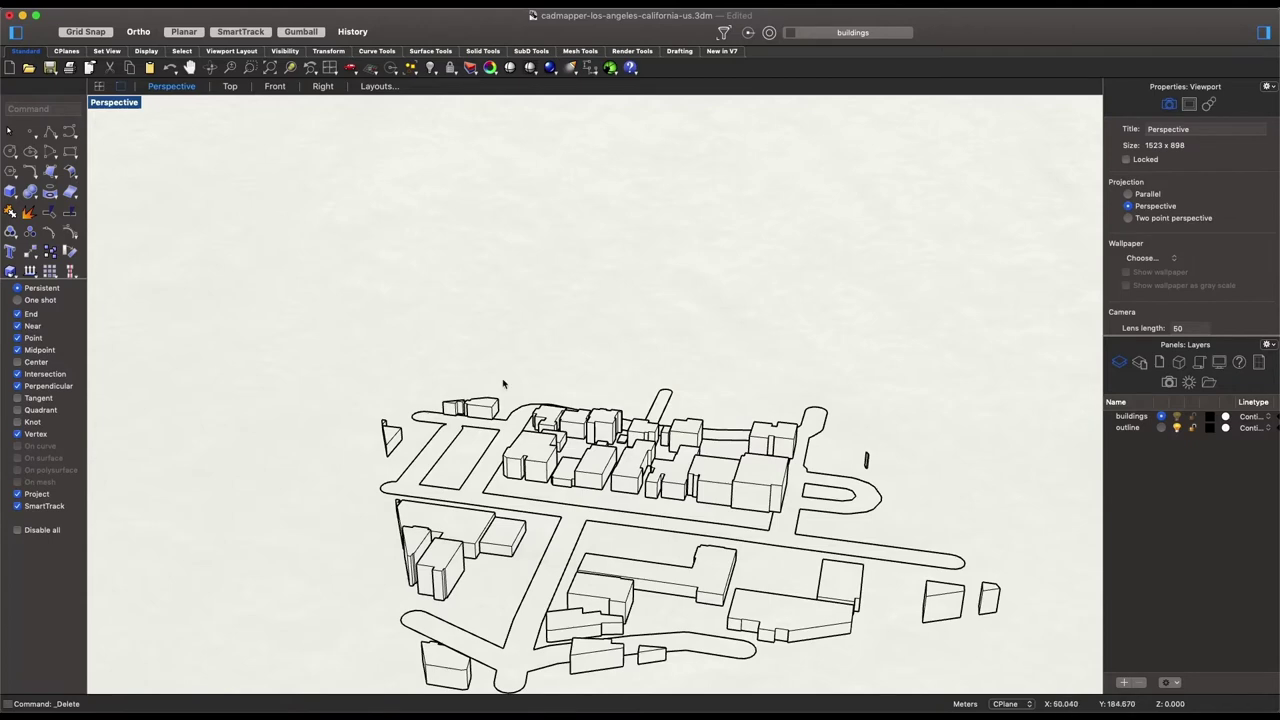
pyautogui.moveTo(512, 377); pyautogui.dragTo(456, 409)
pyautogui.press('Delete')
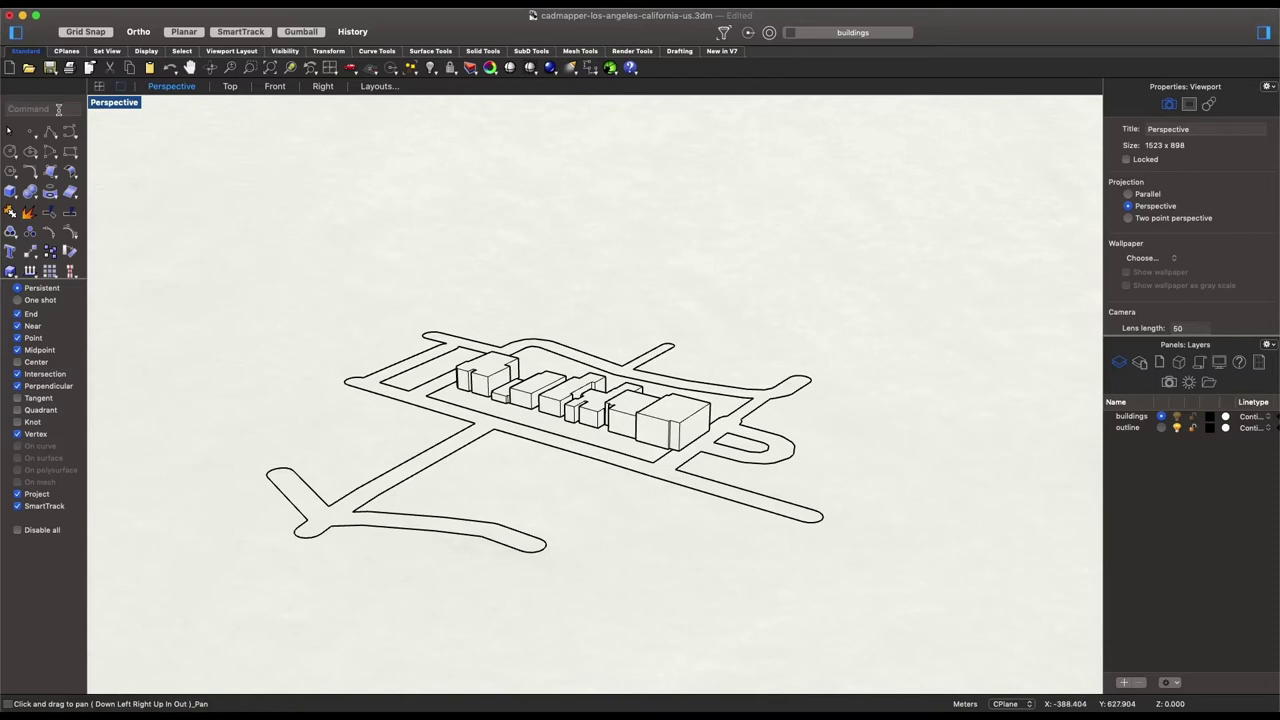
# Run the NamedView command and save the current perspective as a named view called Perspective 1
pyautogui.write('NamedView')
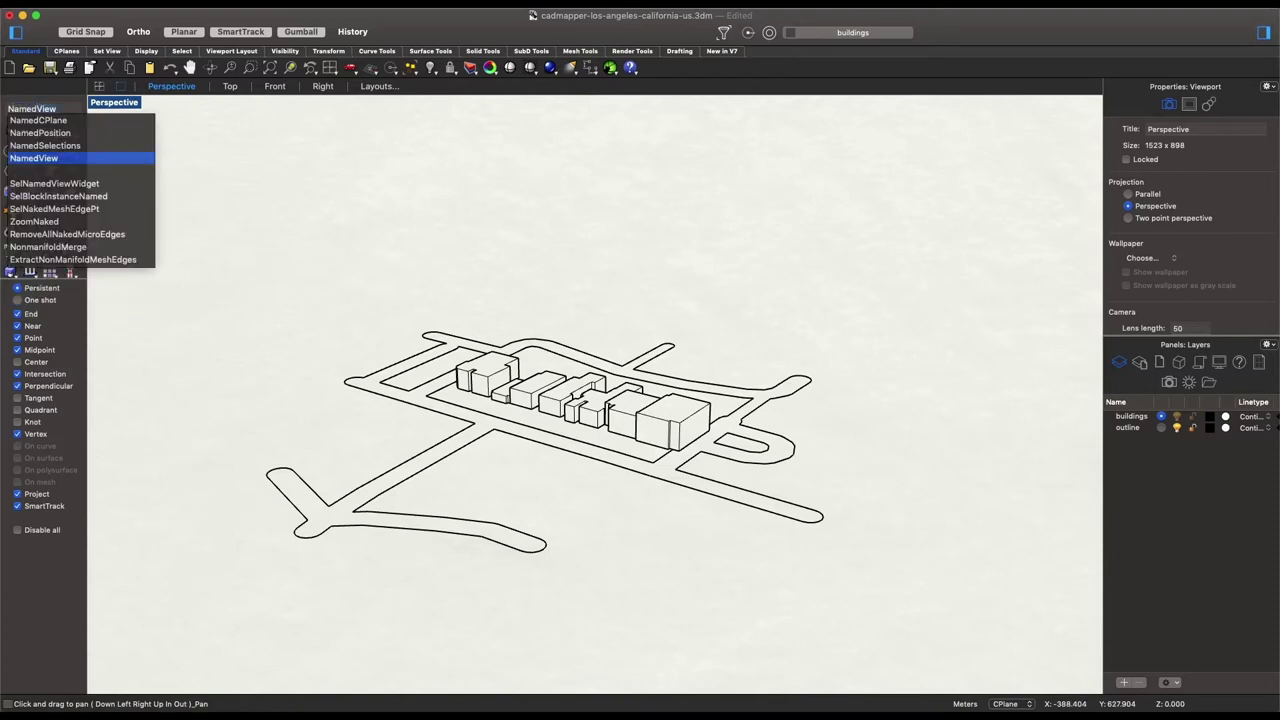
pyautogui.click(45, 159)
pyautogui.press('Return')
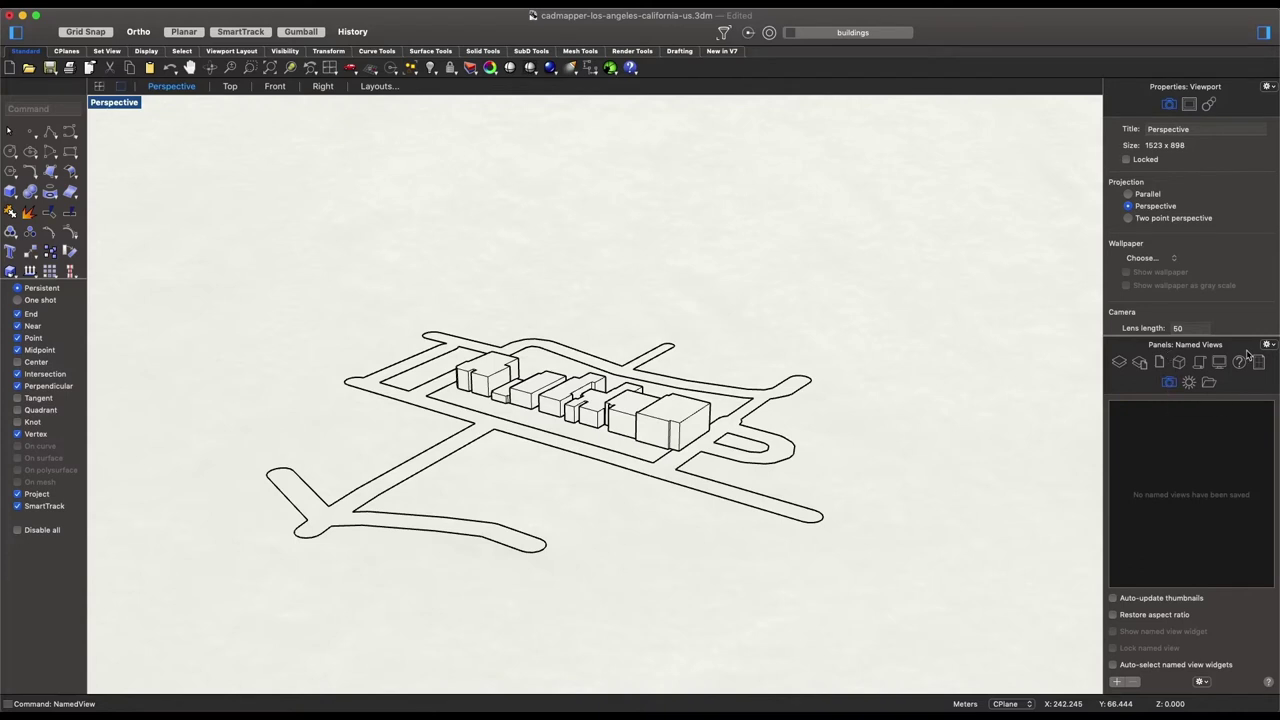
pyautogui.click(1119, 683)
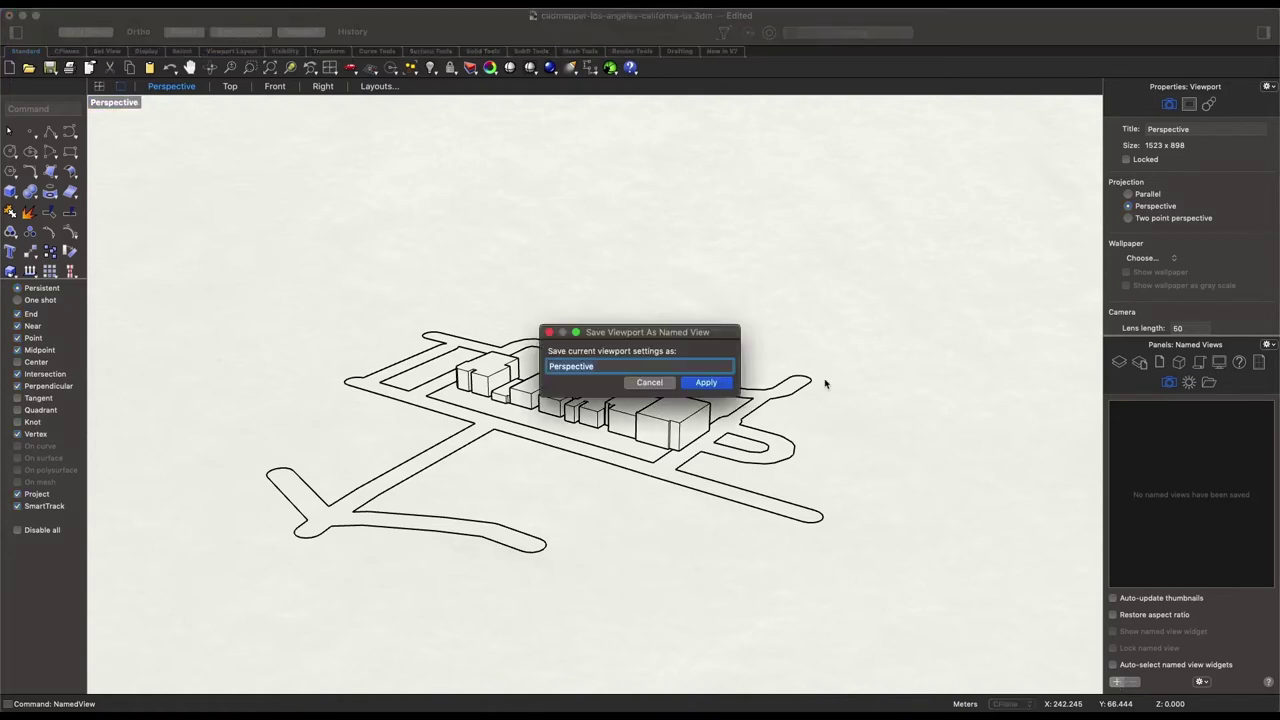
pyautogui.click(606, 368)
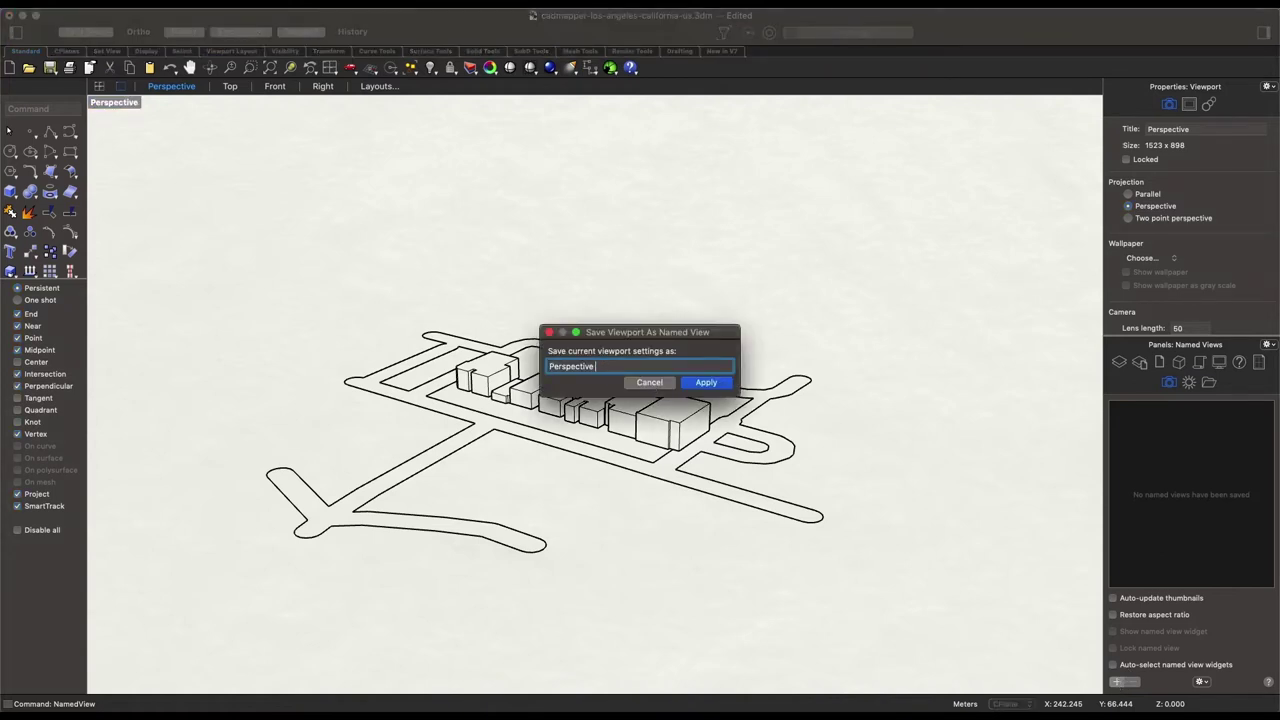
pyautogui.write('1')
pyautogui.click(720, 386)
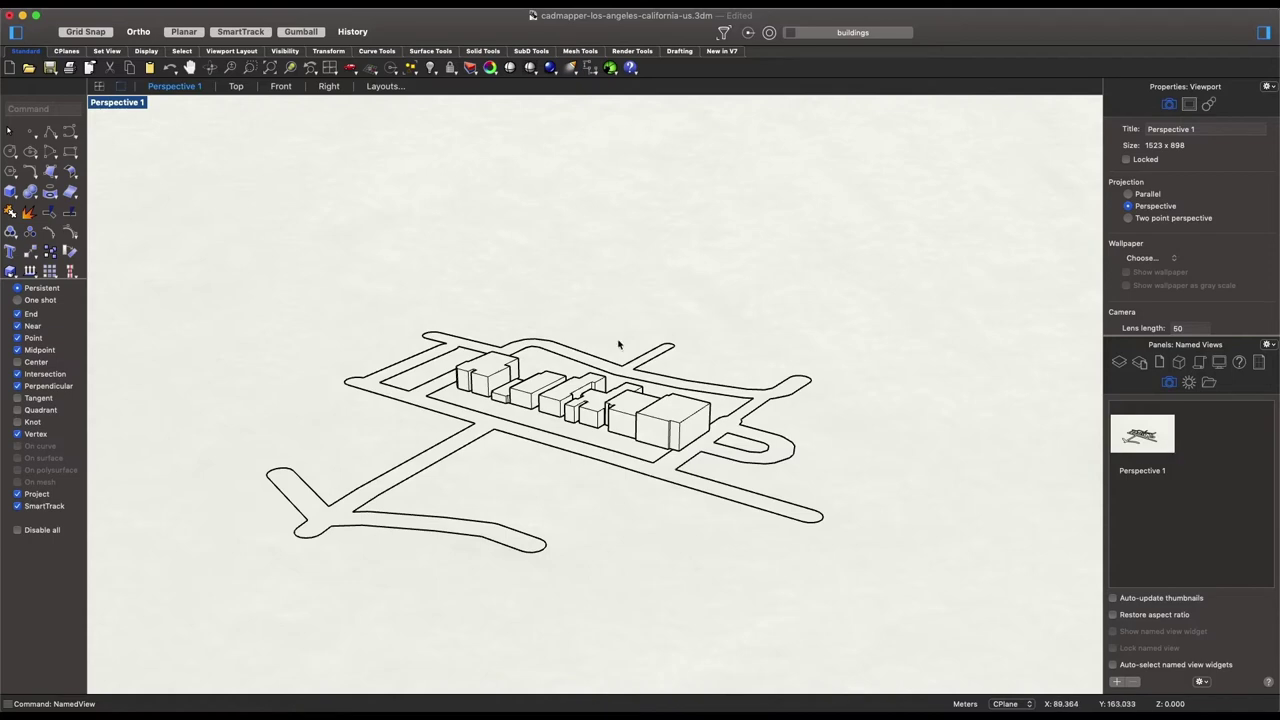
# Rotate the camera to view the building row from its other end and save it as a named view called Perspective 2
pyautogui.click(204, 68)
pyautogui.moveTo(207, 406); pyautogui.dragTo(414, 457)
pyautogui.press('Return')
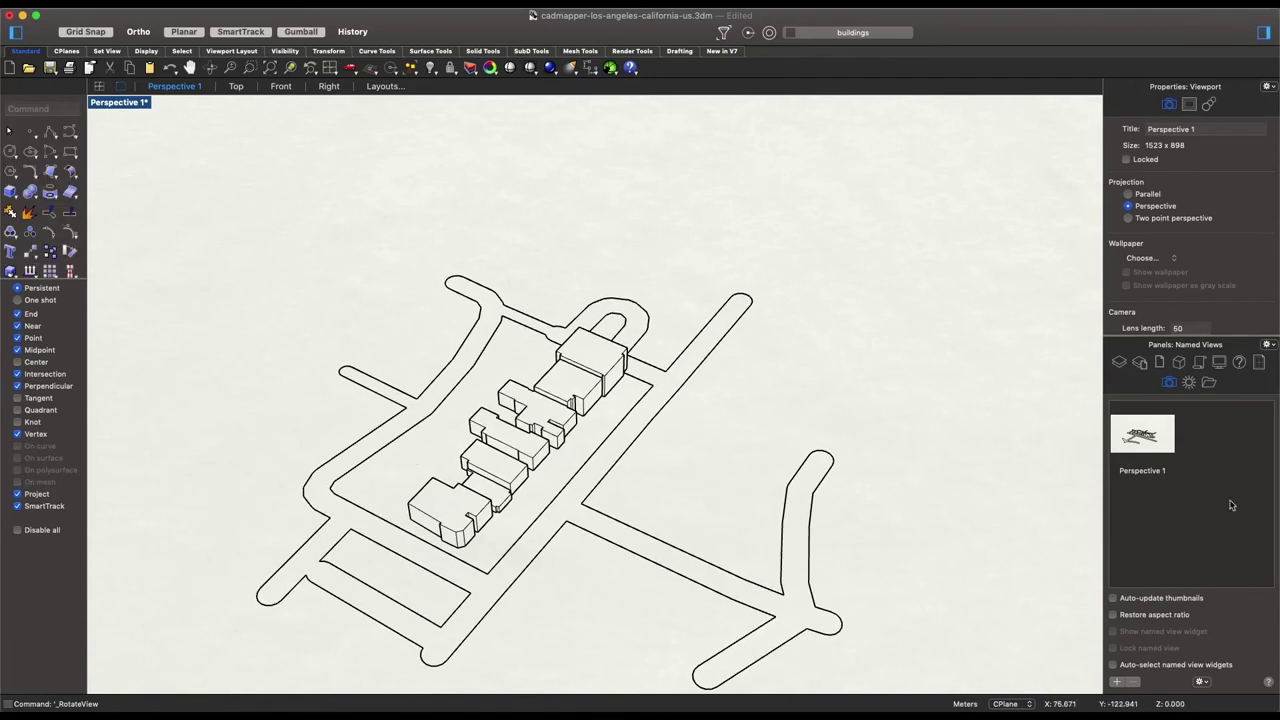
pyautogui.click(1120, 684)
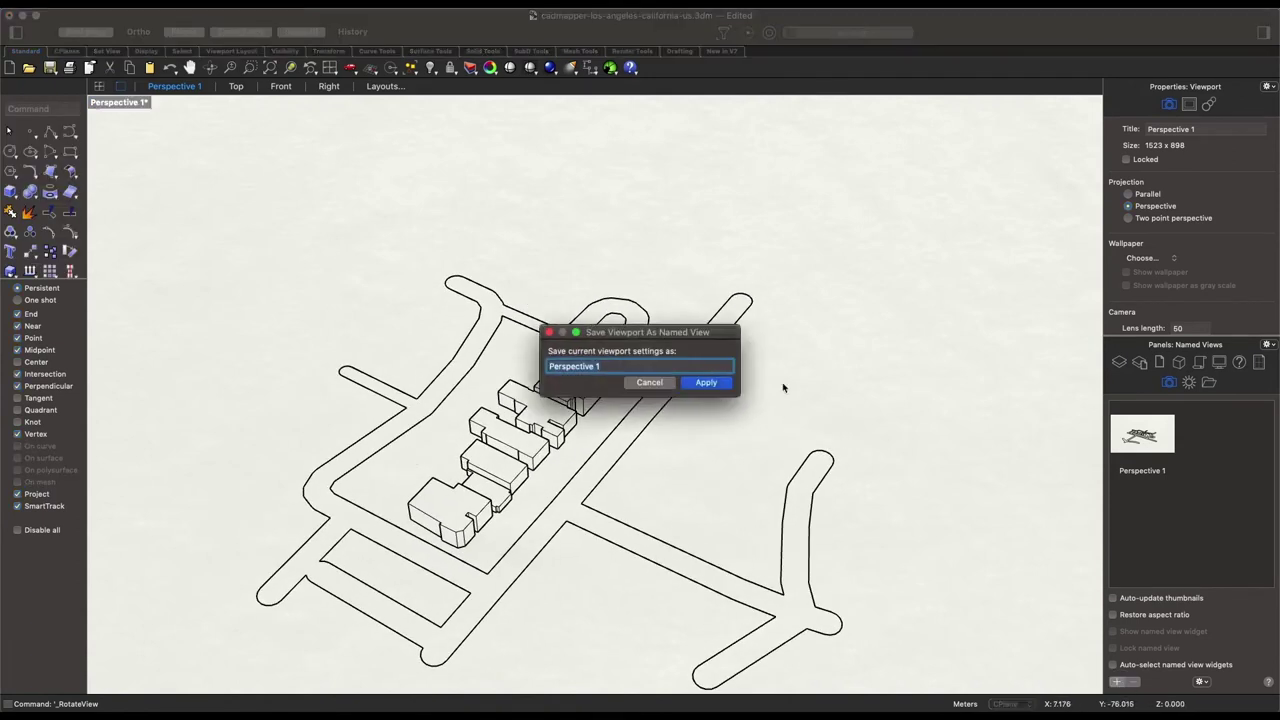
pyautogui.click(654, 365)
pyautogui.press('Return')
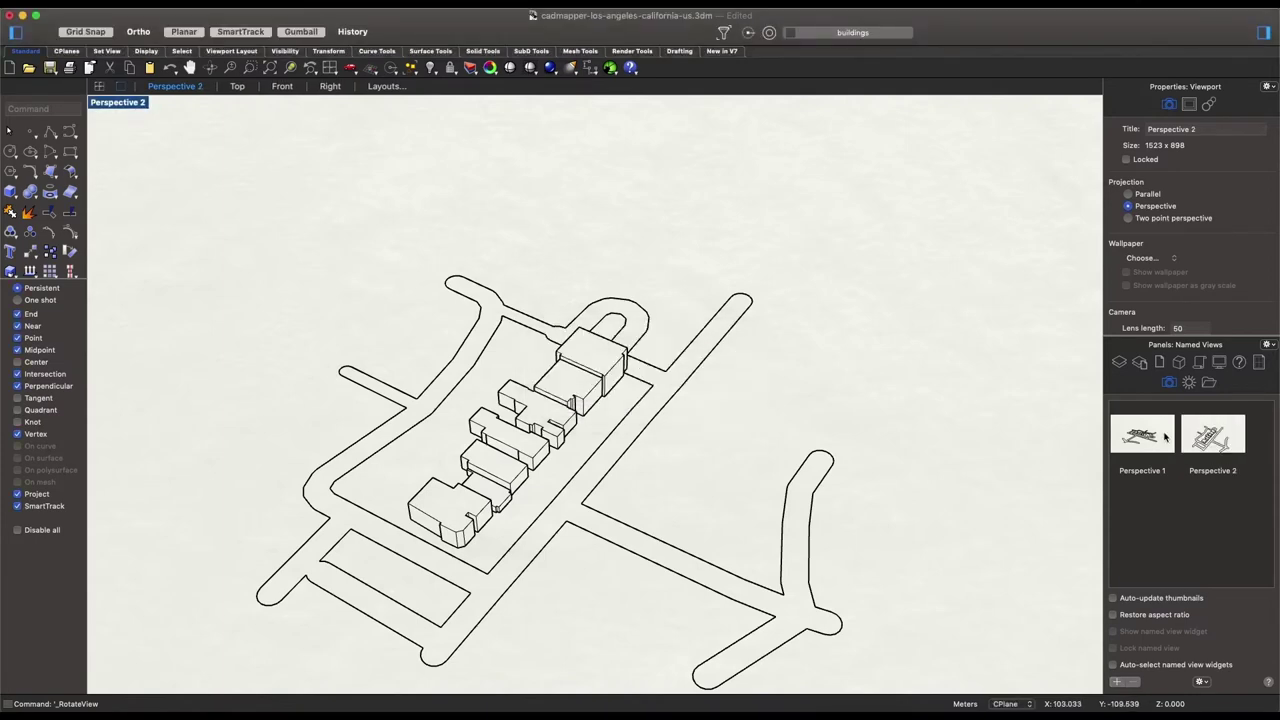
# Restore the Perspective 1 named view and run Make2D with the whole row of buildings as the objects to draw
pyautogui.doubleClick(1160, 436)
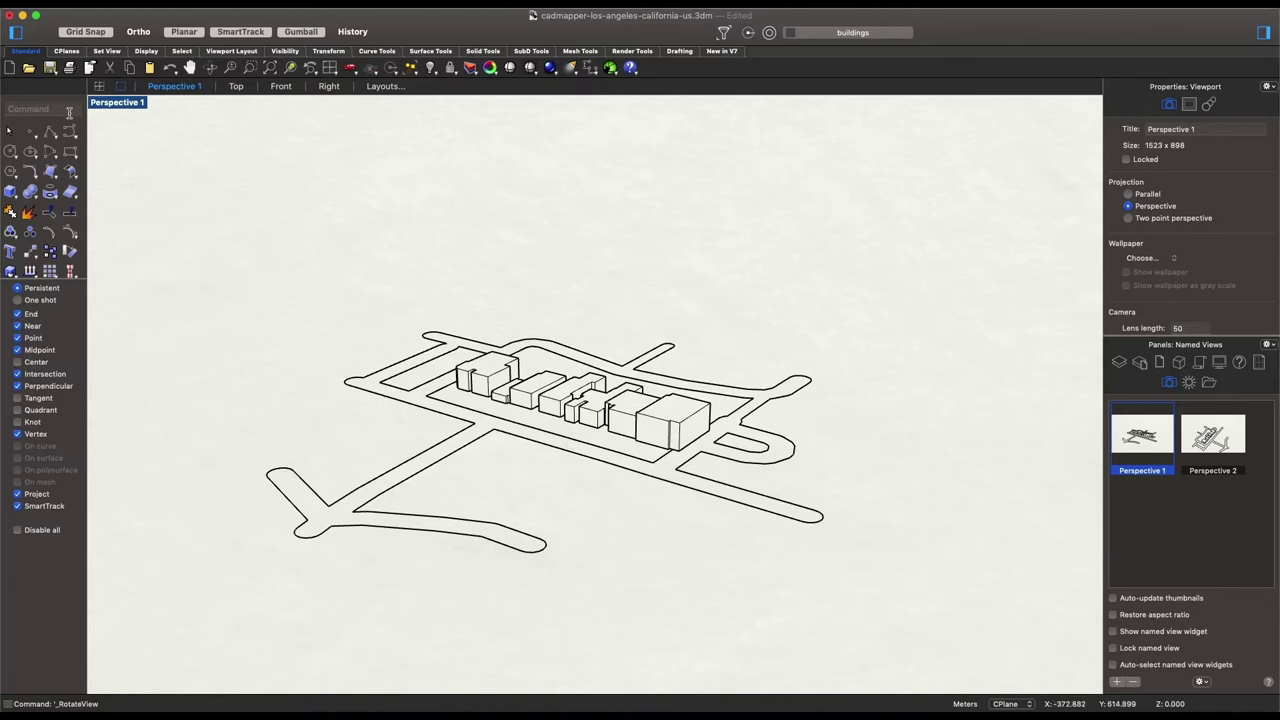
pyautogui.write('Make2D')
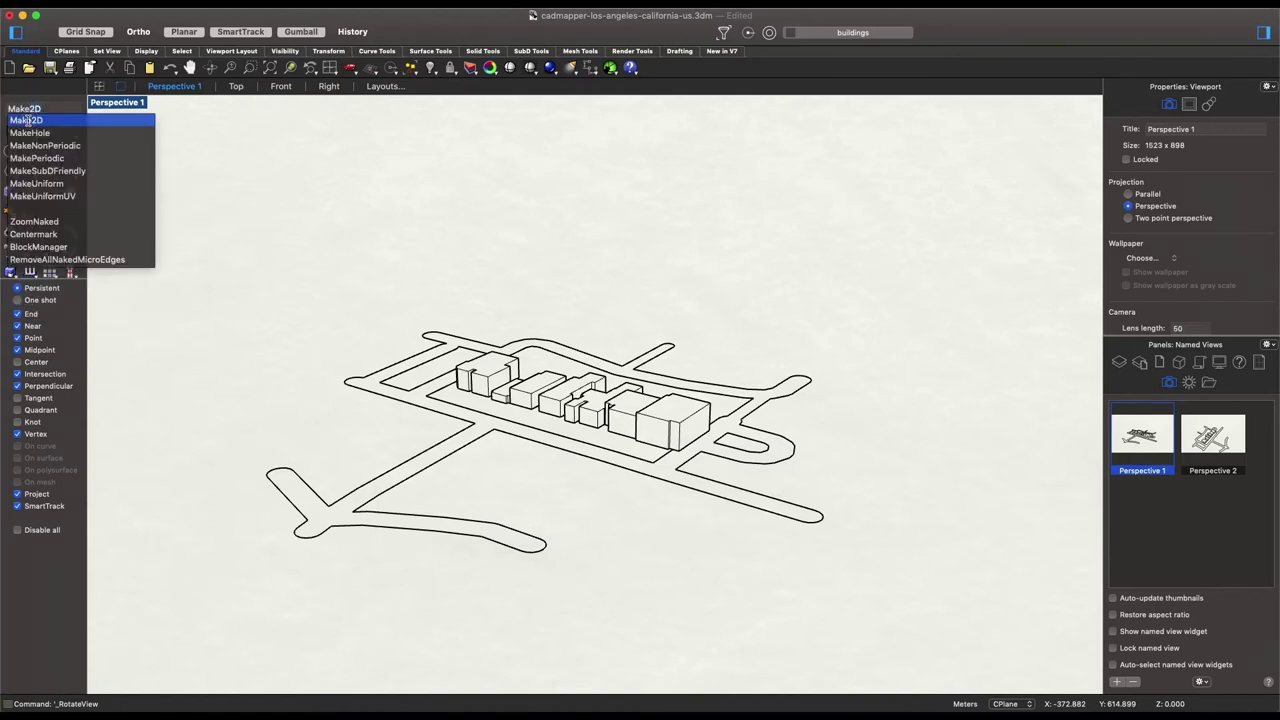
pyautogui.click(26, 120)
pyautogui.press('Return')
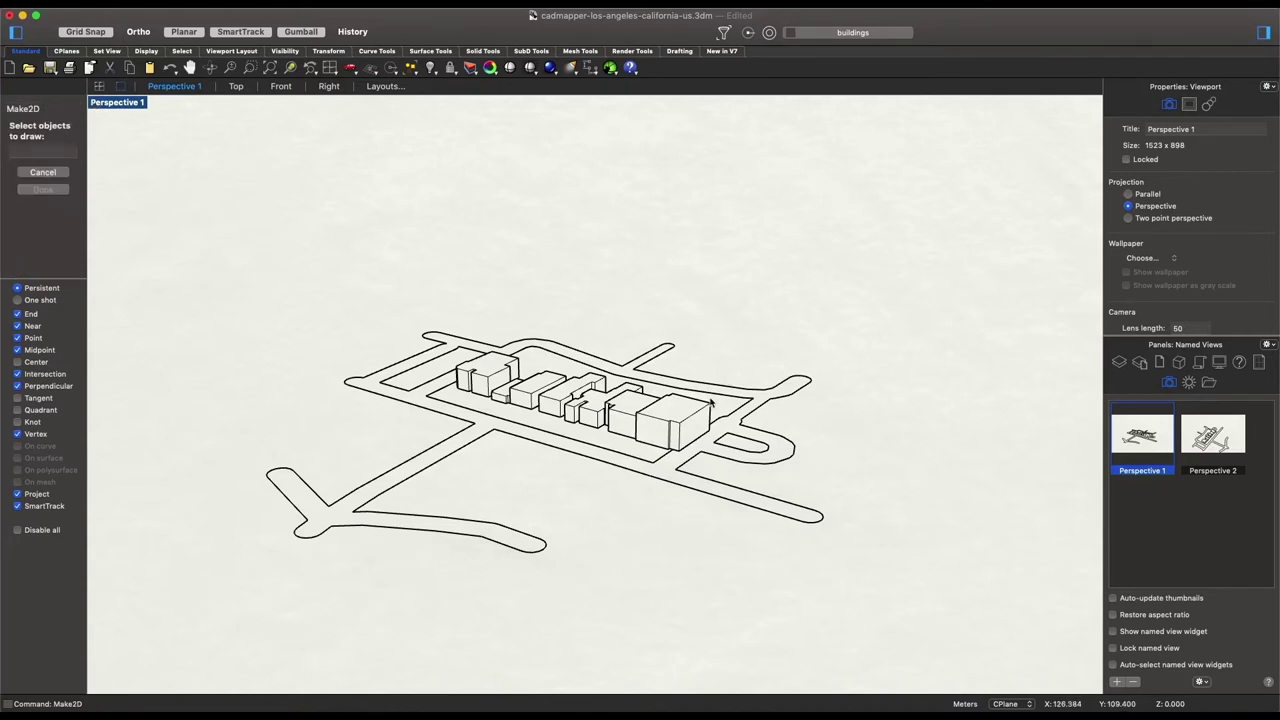
pyautogui.moveTo(428, 326); pyautogui.dragTo(766, 526)
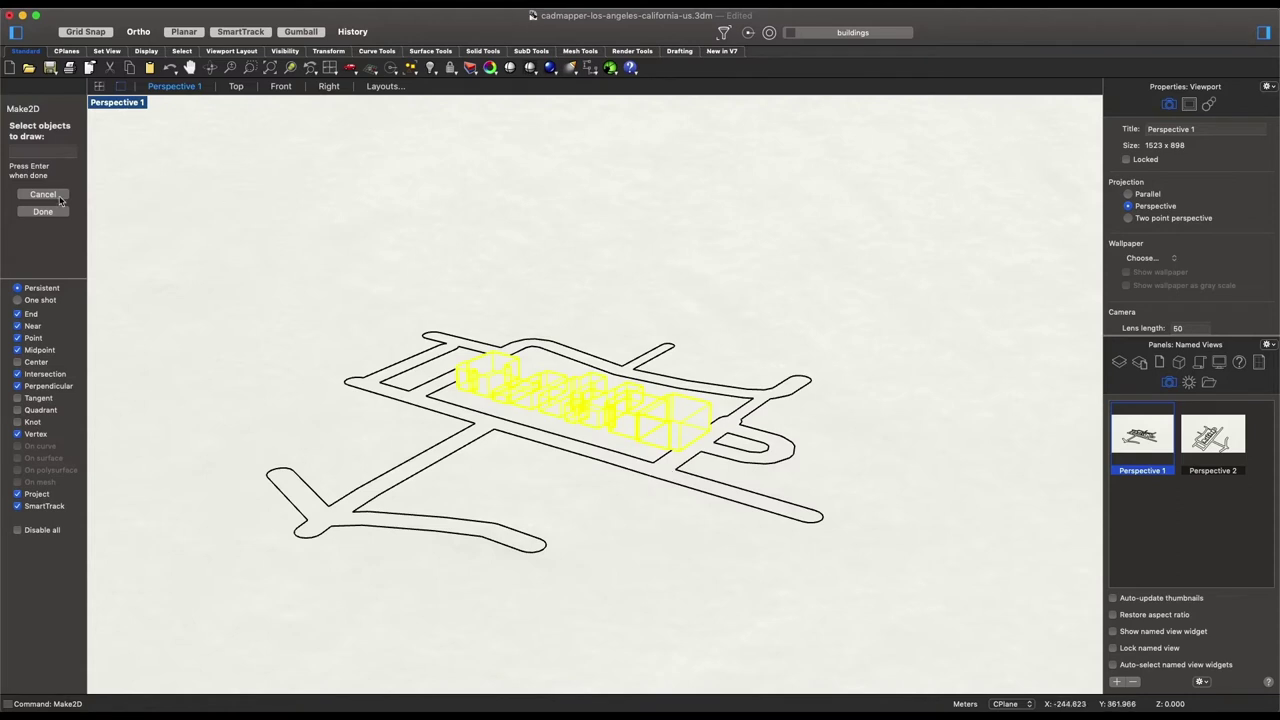
pyautogui.click(55, 206)
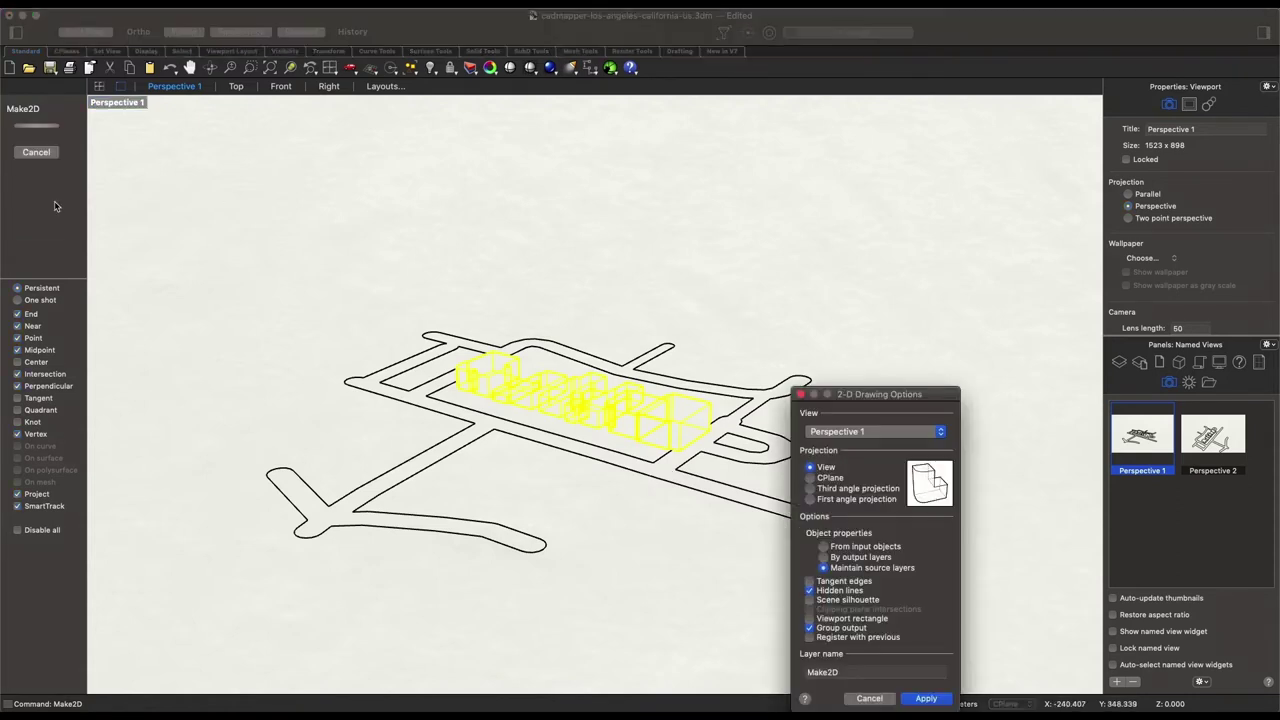
# Generate the 2D drawing from the Perspective 1 view with source layers maintained, hidden lines included and output grouped
pyautogui.moveTo(858, 402)
pyautogui.mouseDown()
pyautogui.moveTo(639, 274)
pyautogui.moveTo(425, 188)
pyautogui.moveTo(320, 167)
pyautogui.mouseUp()
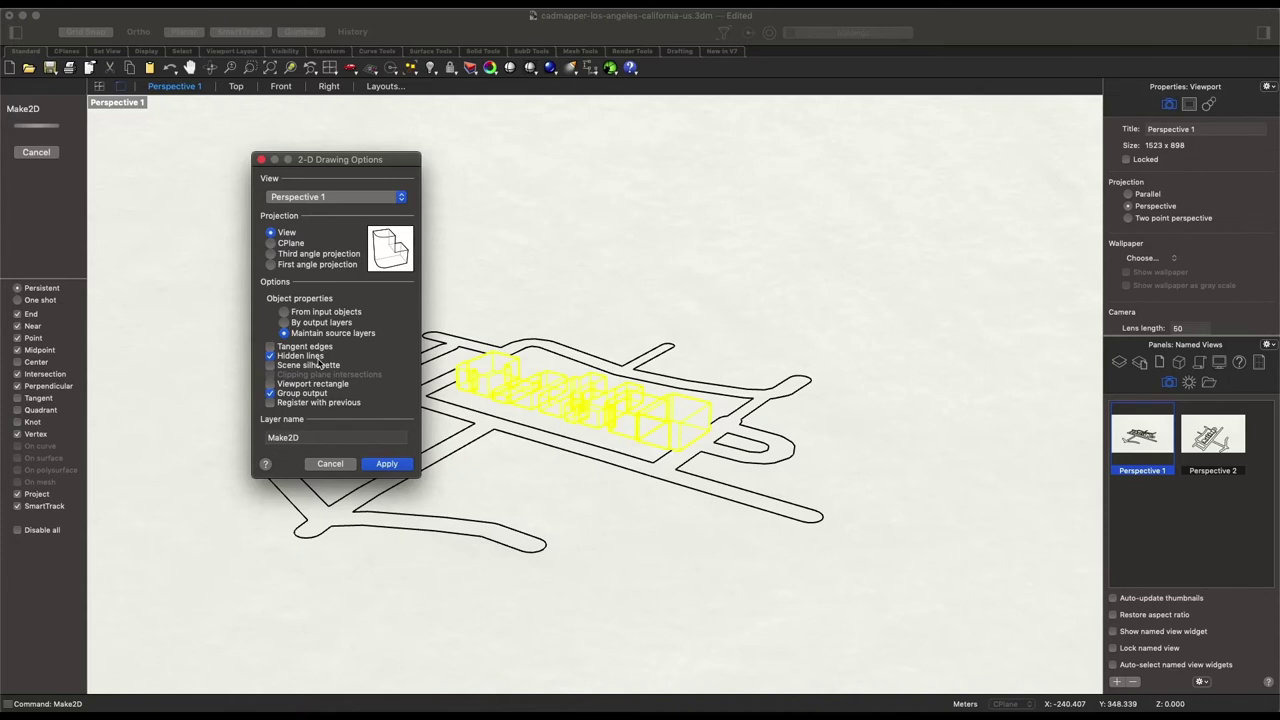
pyautogui.click(285, 346)
pyautogui.click(270, 346)
pyautogui.click(405, 466)
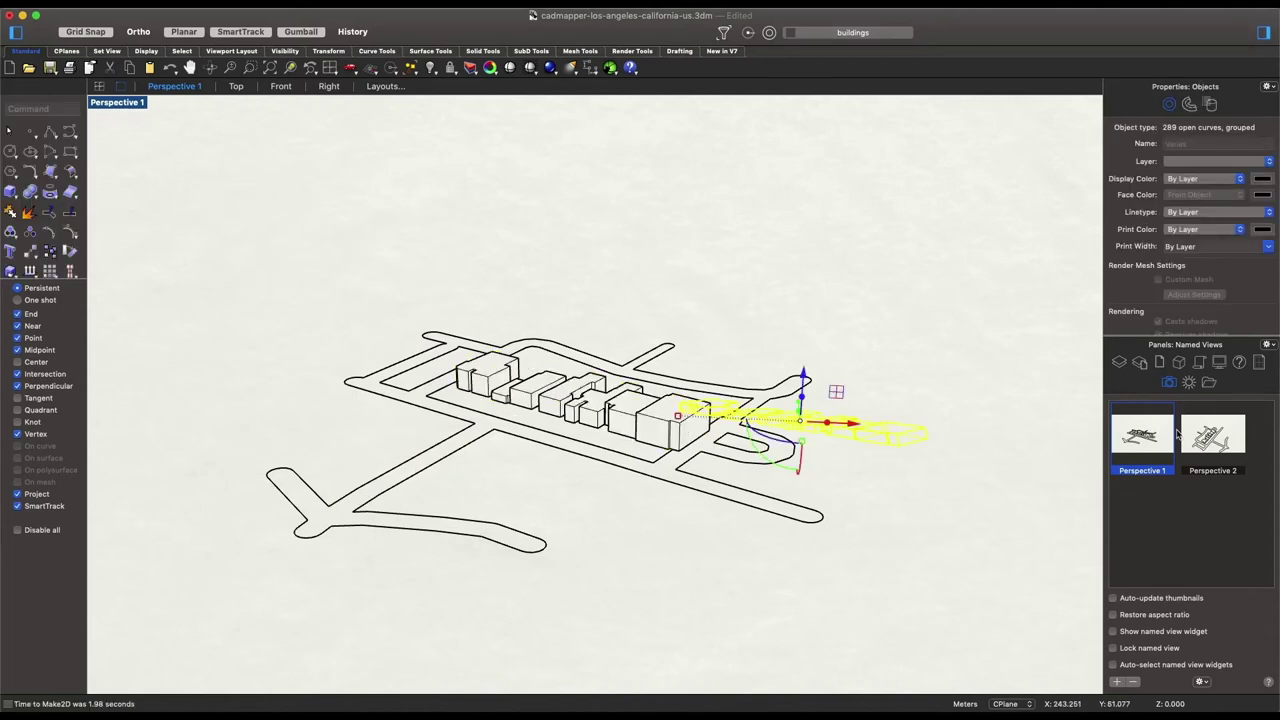
# Make Make2D the current layer and hide the buildings and outline layers so only the 2D drawing shows
pyautogui.click(1121, 364)
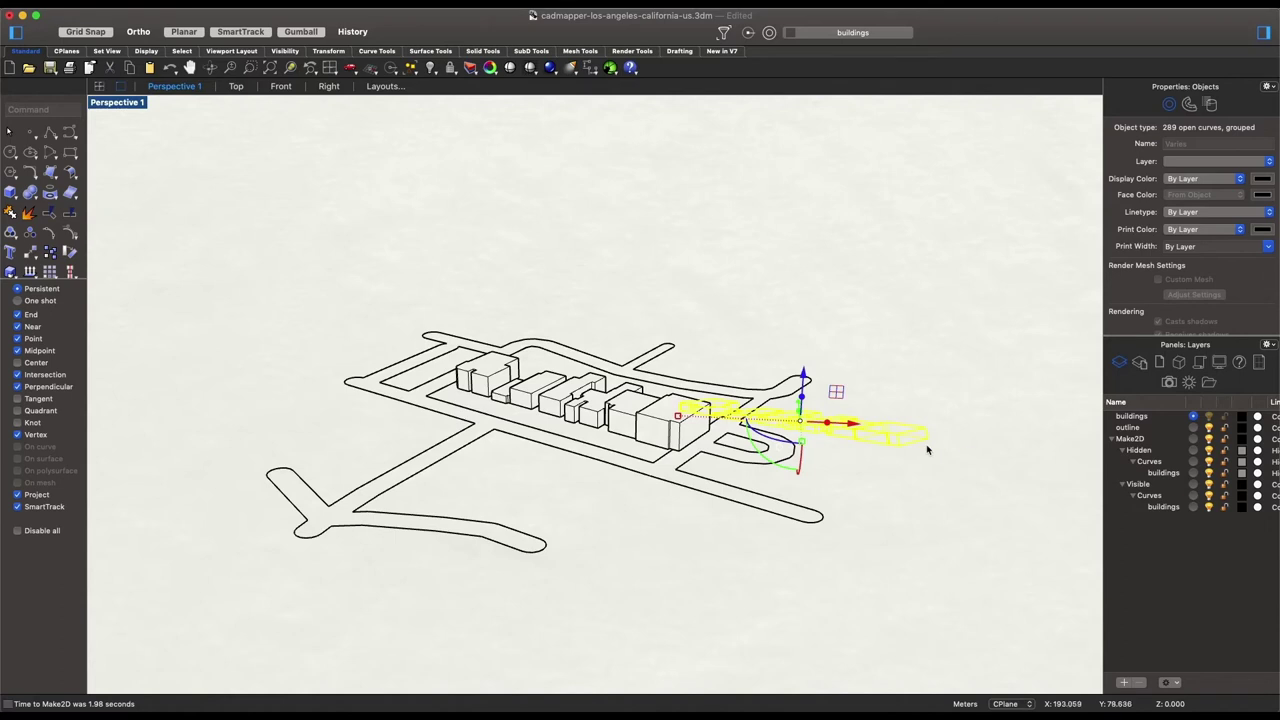
pyautogui.click(1209, 427)
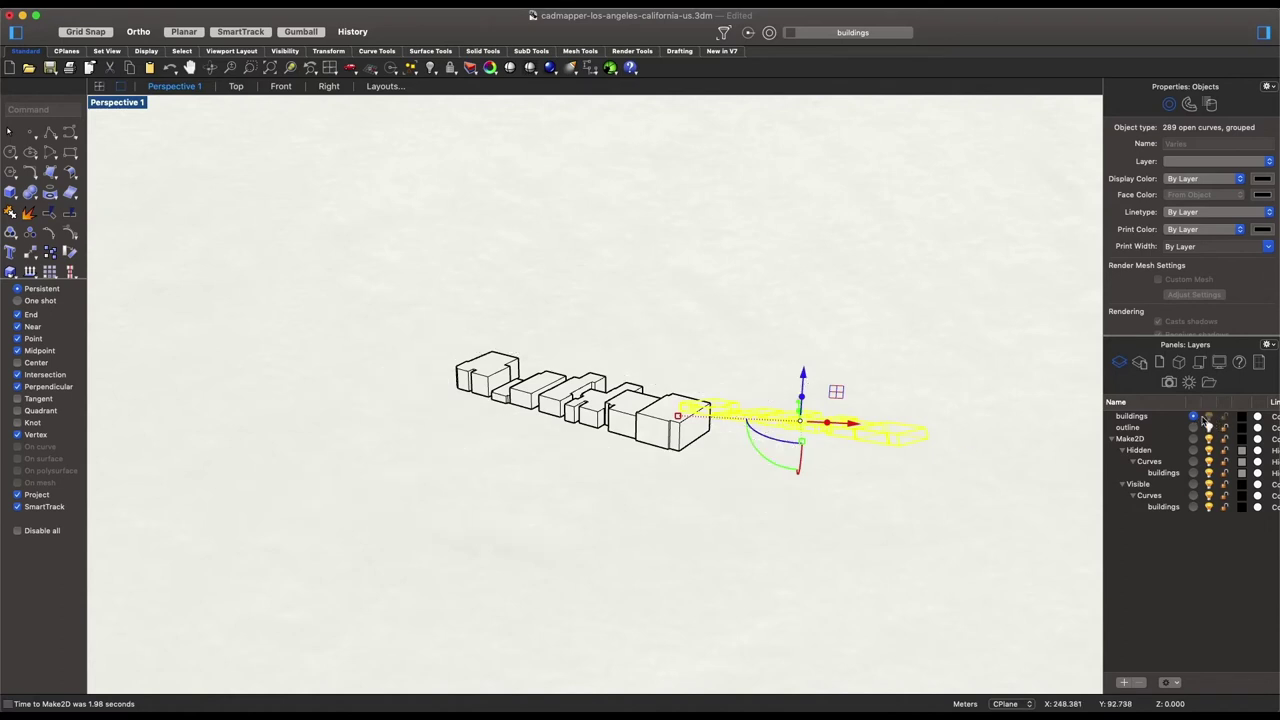
pyautogui.click(1193, 427)
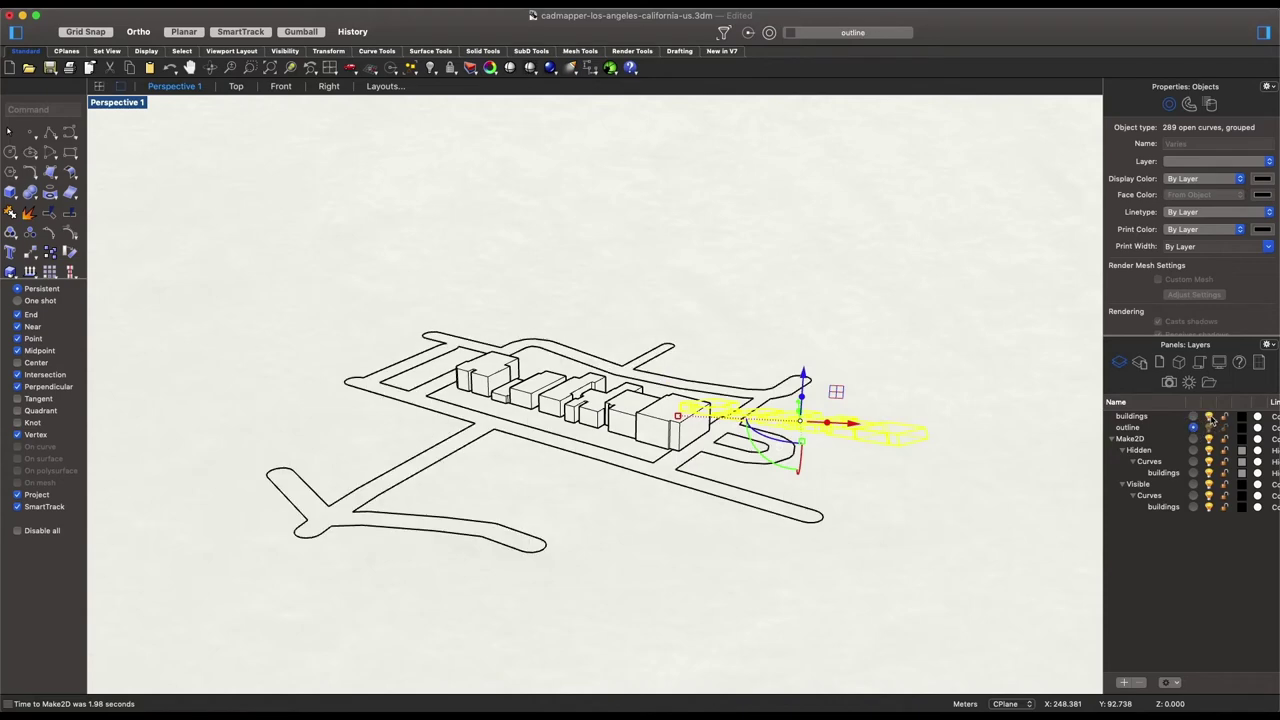
pyautogui.click(1209, 416)
pyautogui.click(1193, 416)
pyautogui.click(1193, 438)
pyautogui.click(1209, 416)
pyautogui.click(1209, 427)
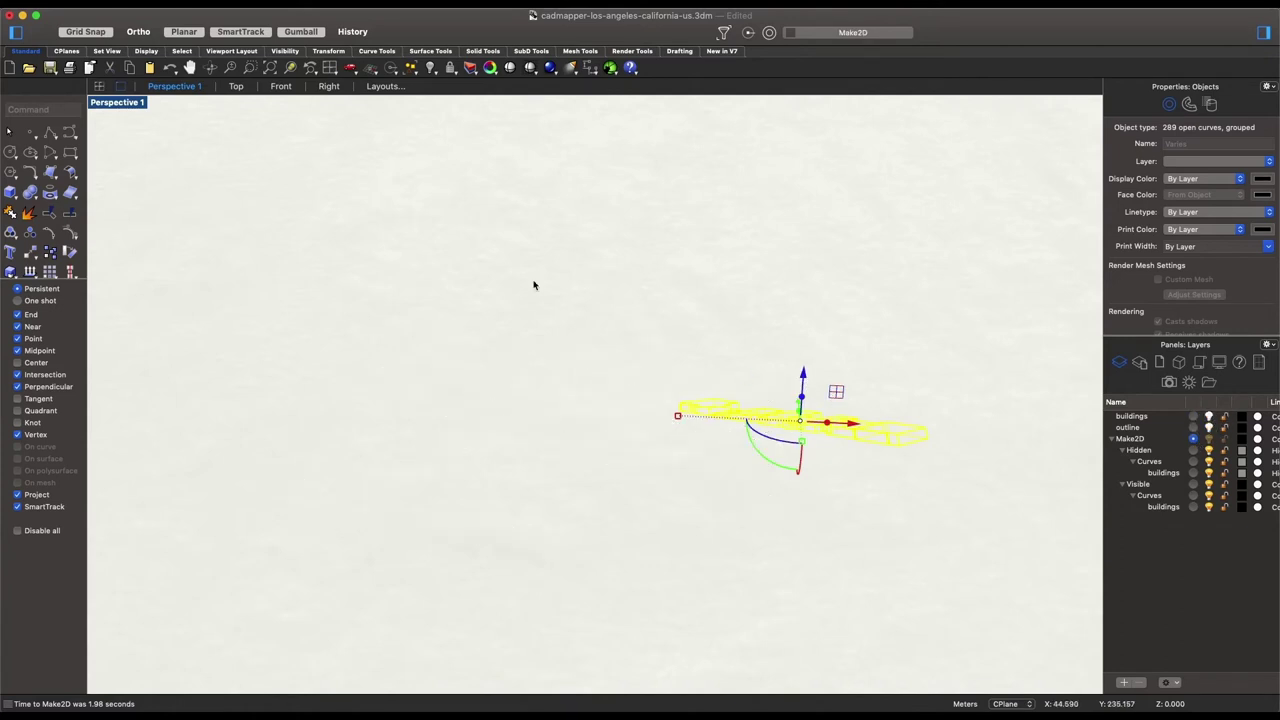
# Switch to the Top view in Pen display mode and check the drawing by toggling the Hidden sublayer off and on
pyautogui.click(236, 87)
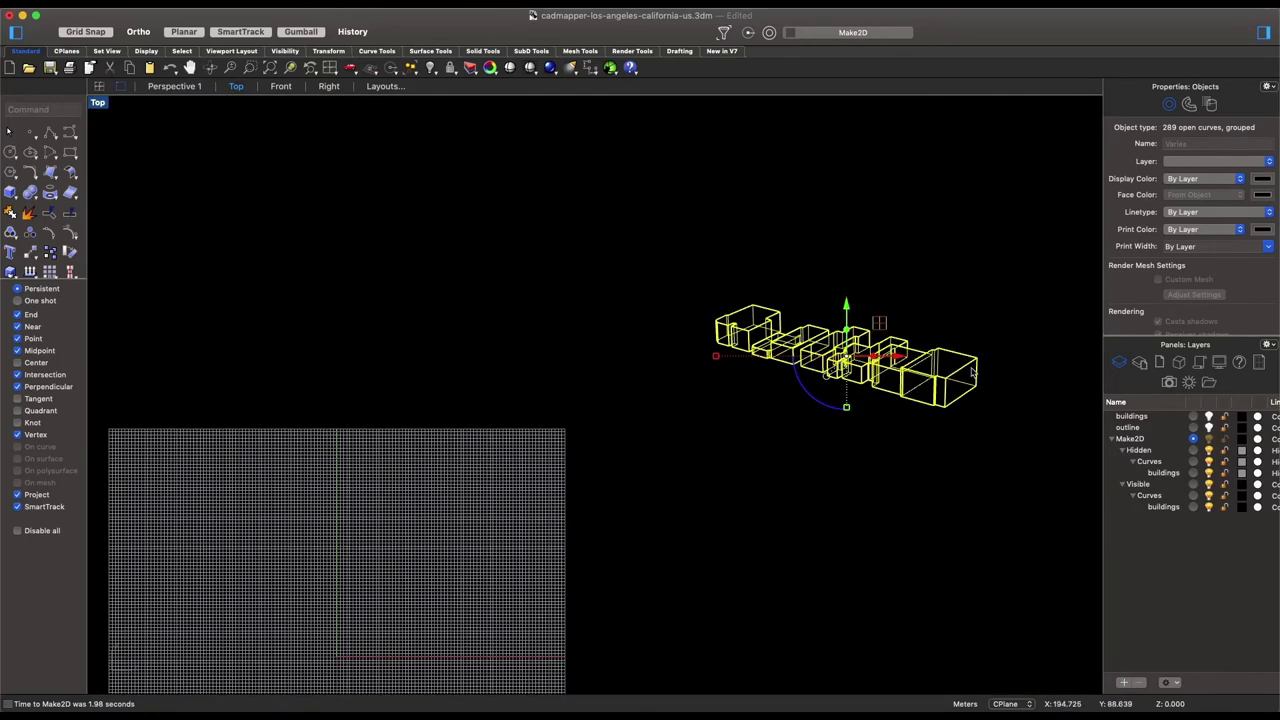
pyautogui.click(157, 36)
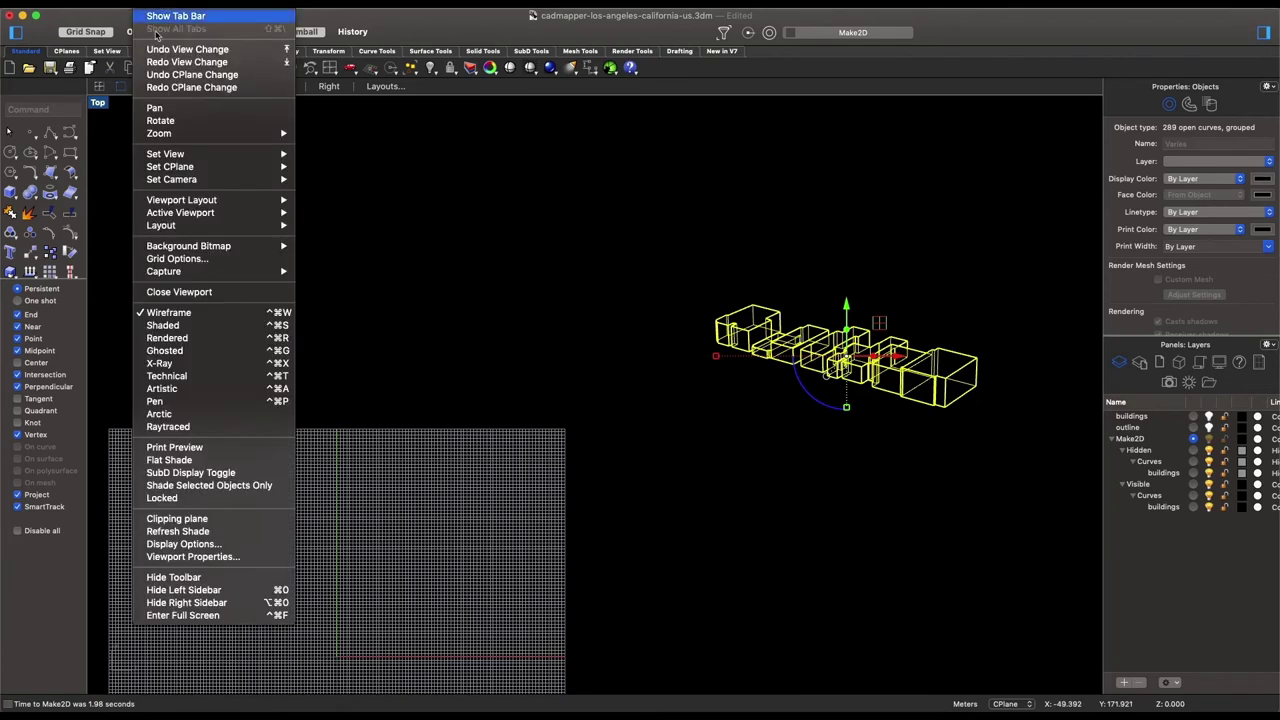
pyautogui.click(179, 403)
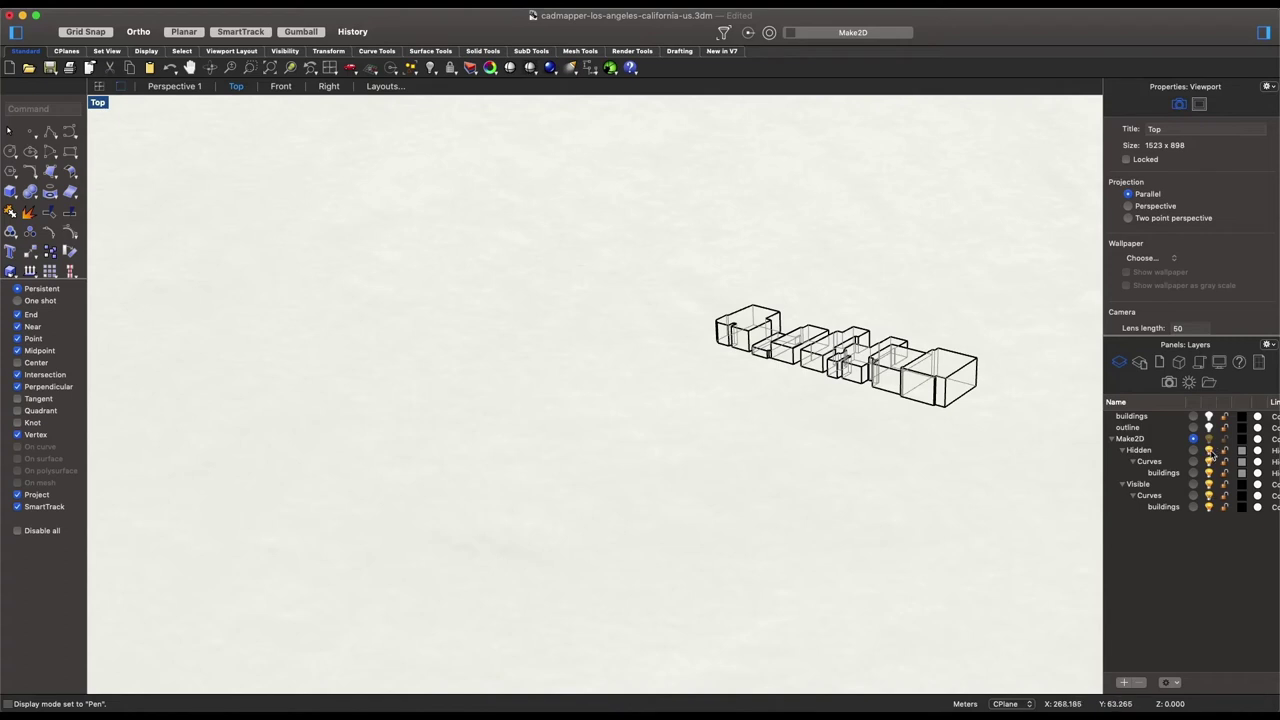
pyautogui.click(1210, 451)
pyautogui.click(1210, 451)
# Start exporting the drawing in Adobe Illustrator (ai) format and choose the Tutorial 5 folder inside Tutorials
pyautogui.click(95, 3)
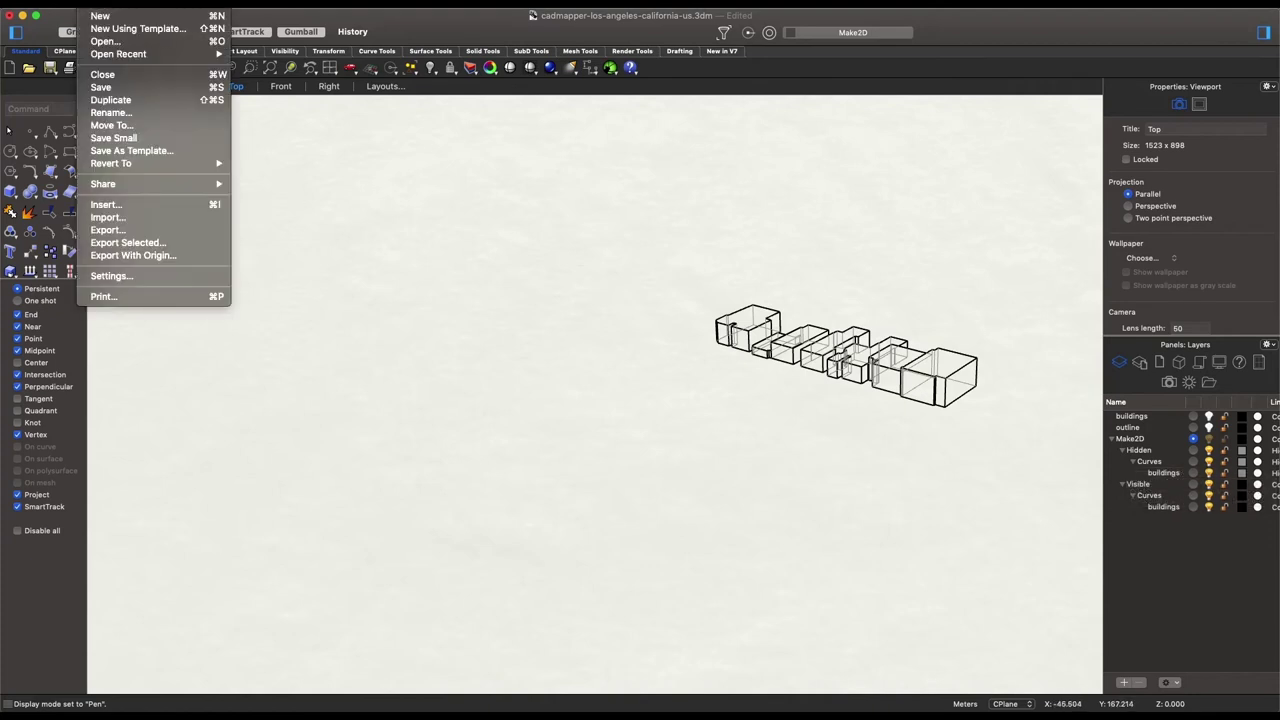
pyautogui.click(162, 236)
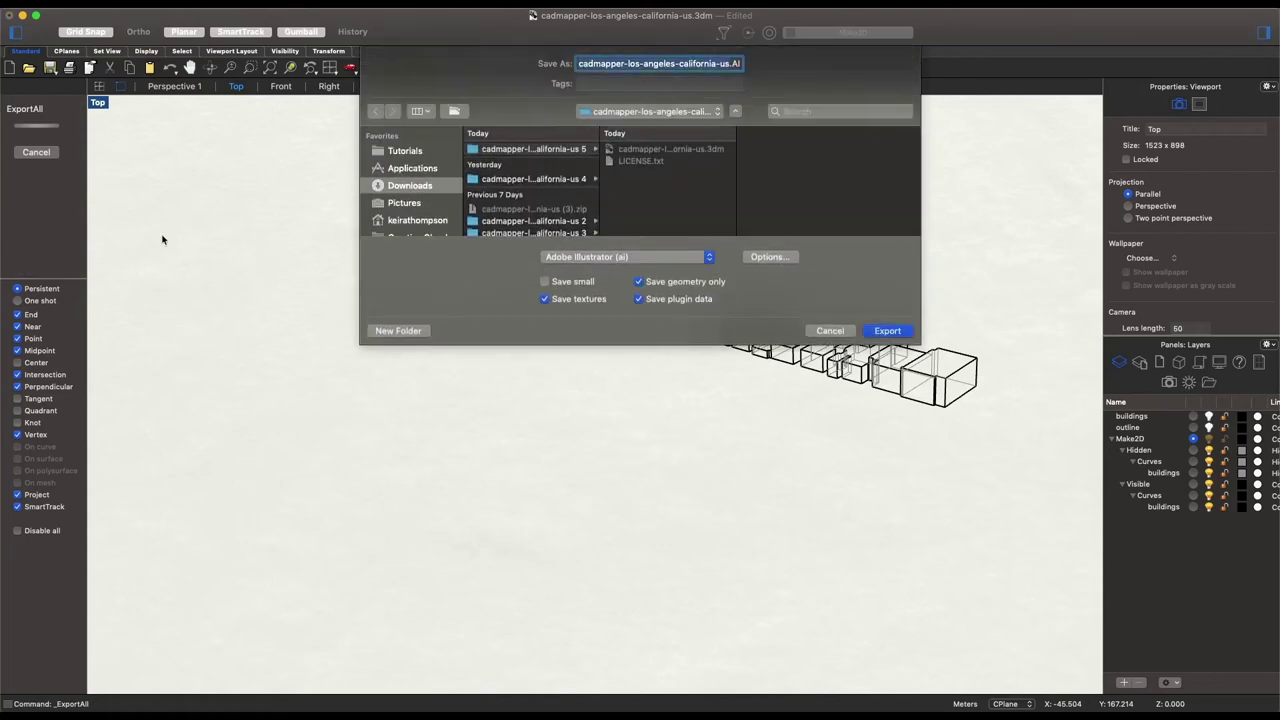
pyautogui.click(689, 262)
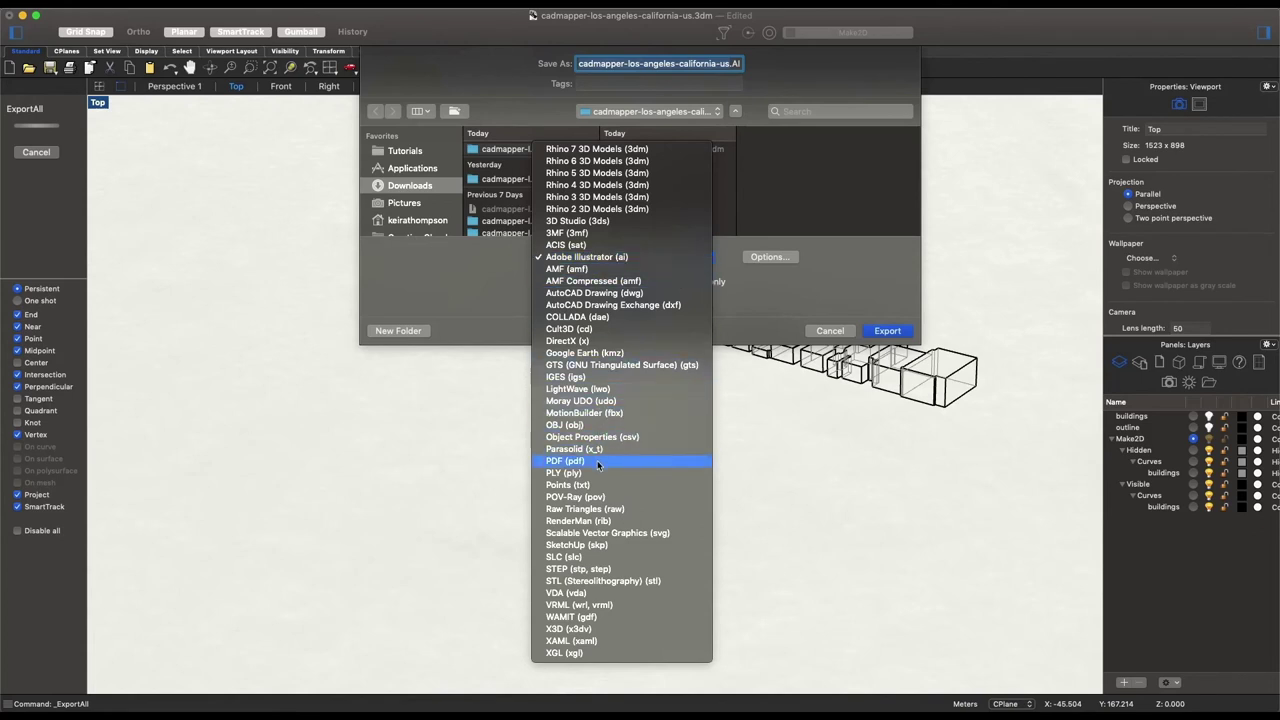
pyautogui.click(618, 262)
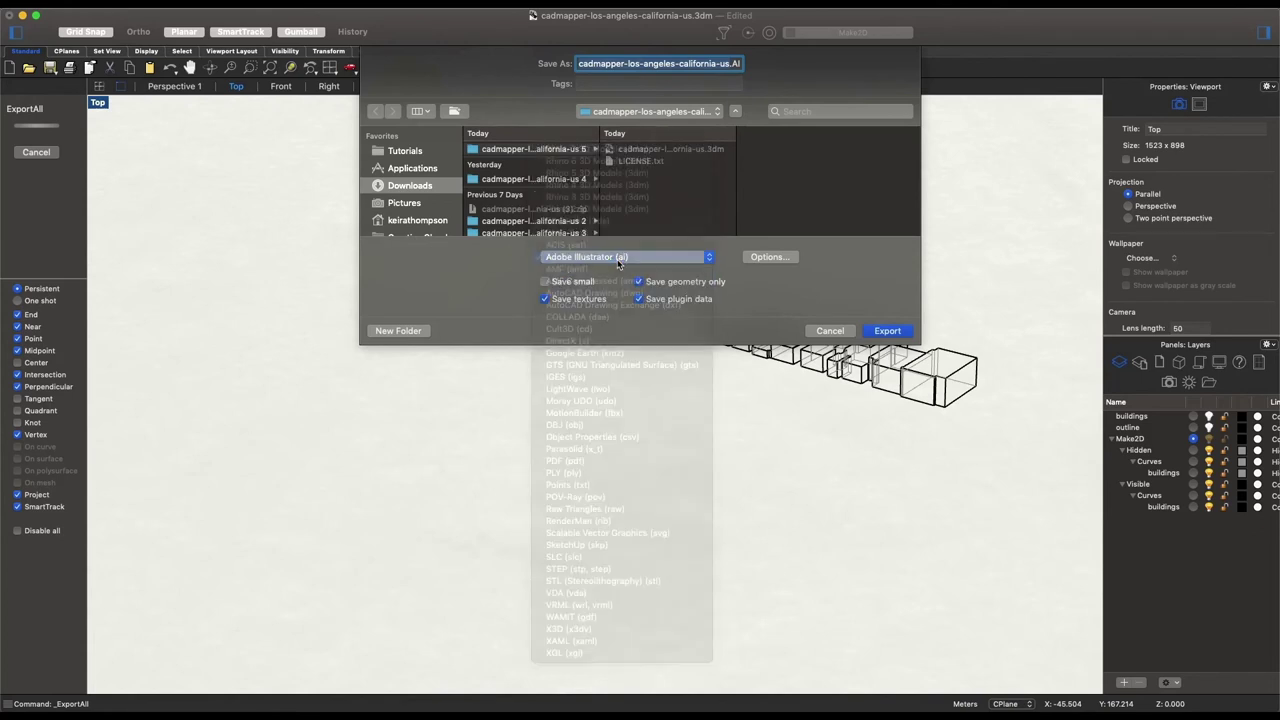
pyautogui.click(405, 151)
pyautogui.click(560, 149)
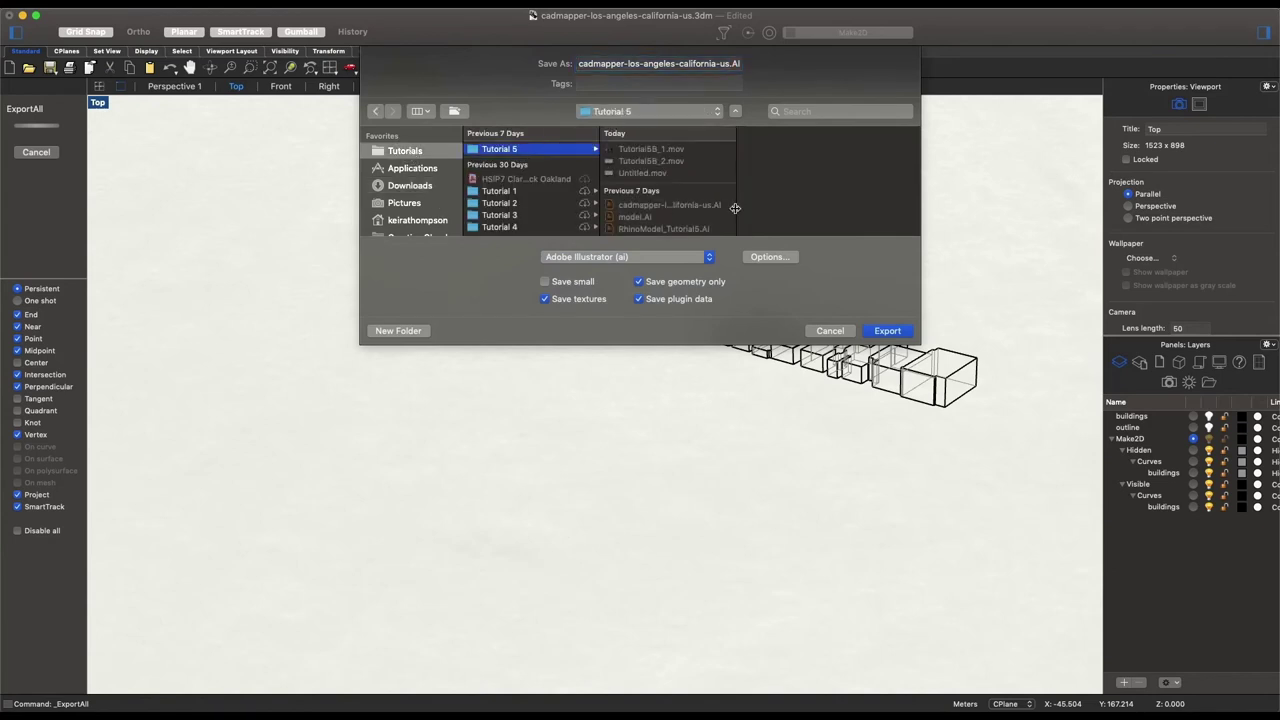
# Name the export file Tutorial5 and export it as a snapshot of the current view in RGB color
pyautogui.click(621, 63)
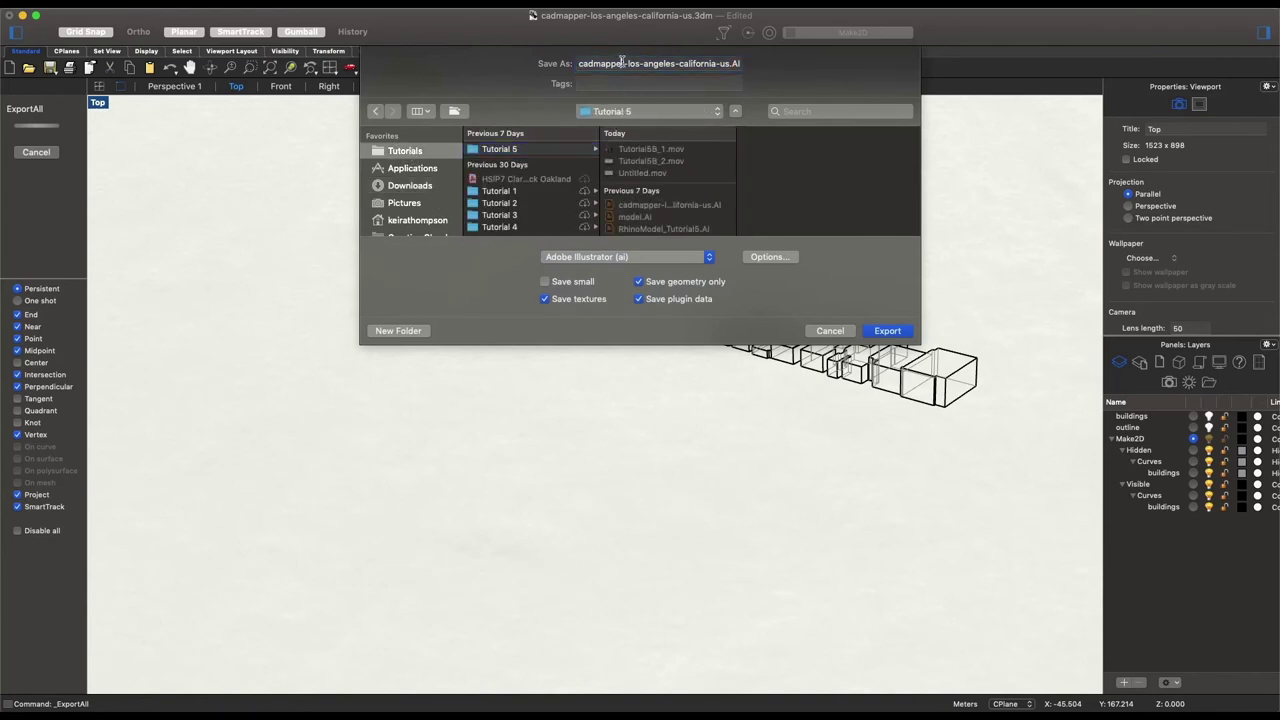
pyautogui.tripleClick(621, 63)
pyautogui.write('Tuto')
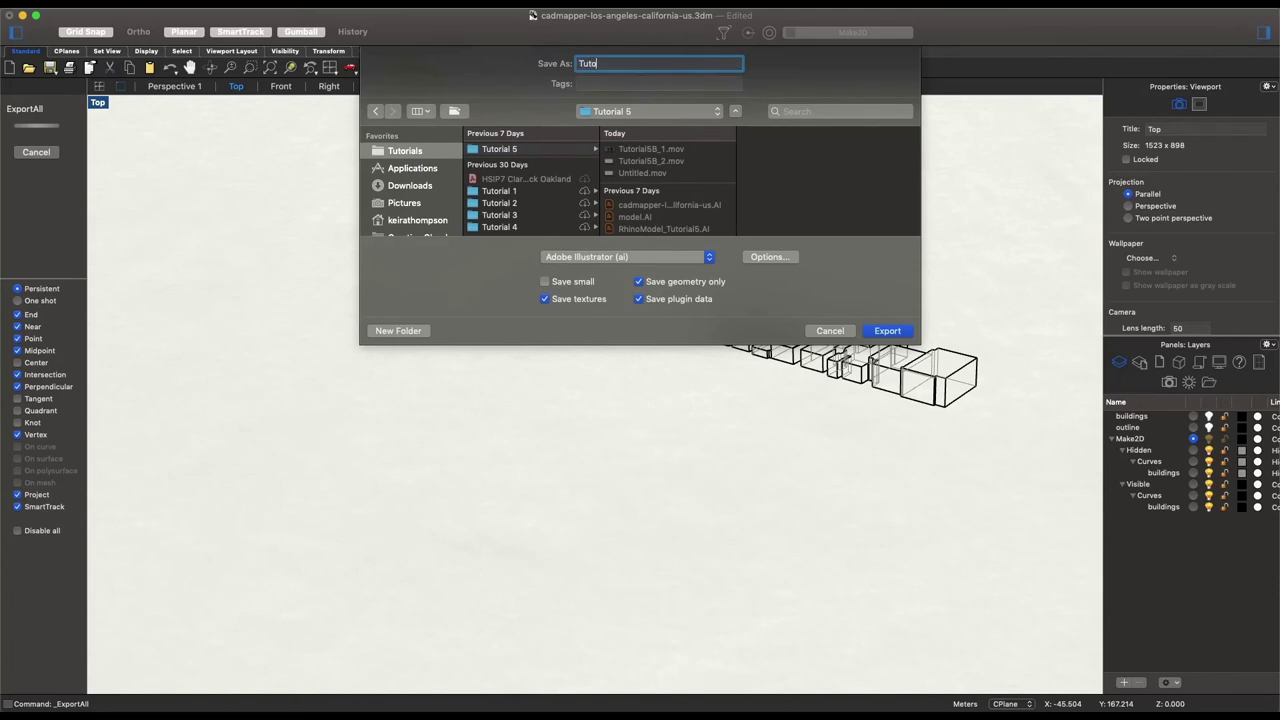
pyautogui.write('rial5')
pyautogui.click(570, 301)
pyautogui.click(886, 331)
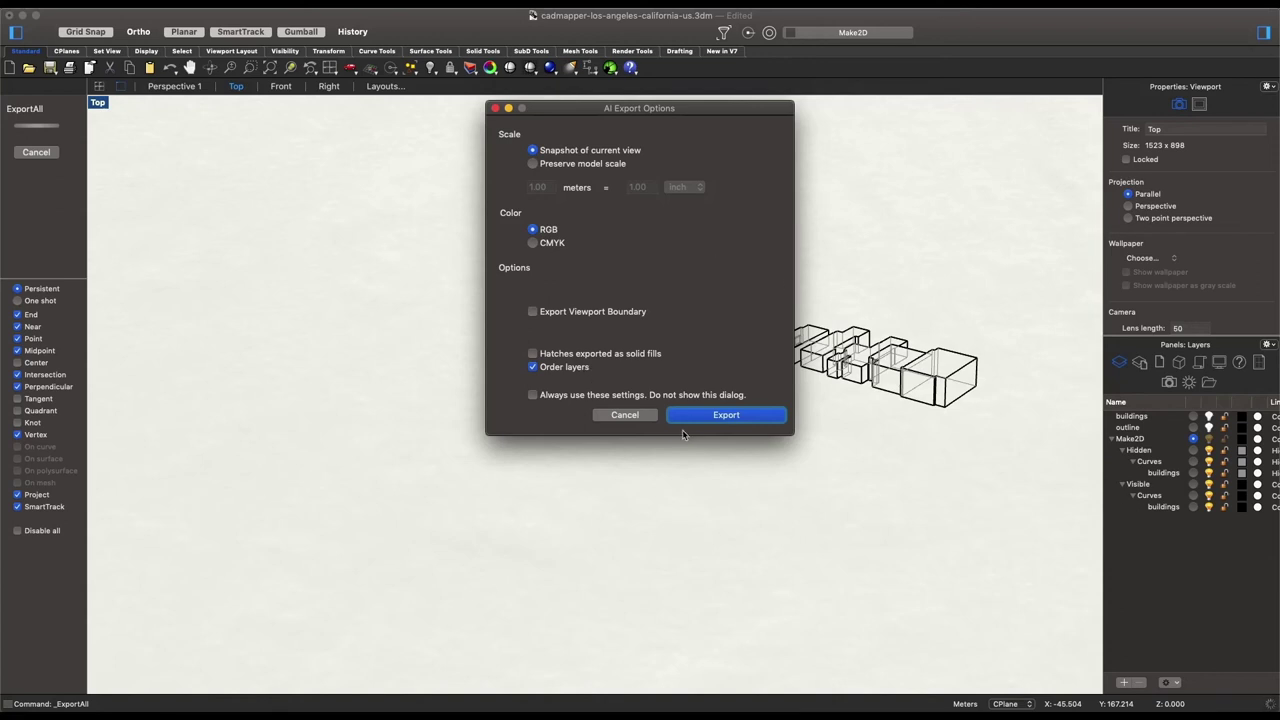
pyautogui.click(709, 415)
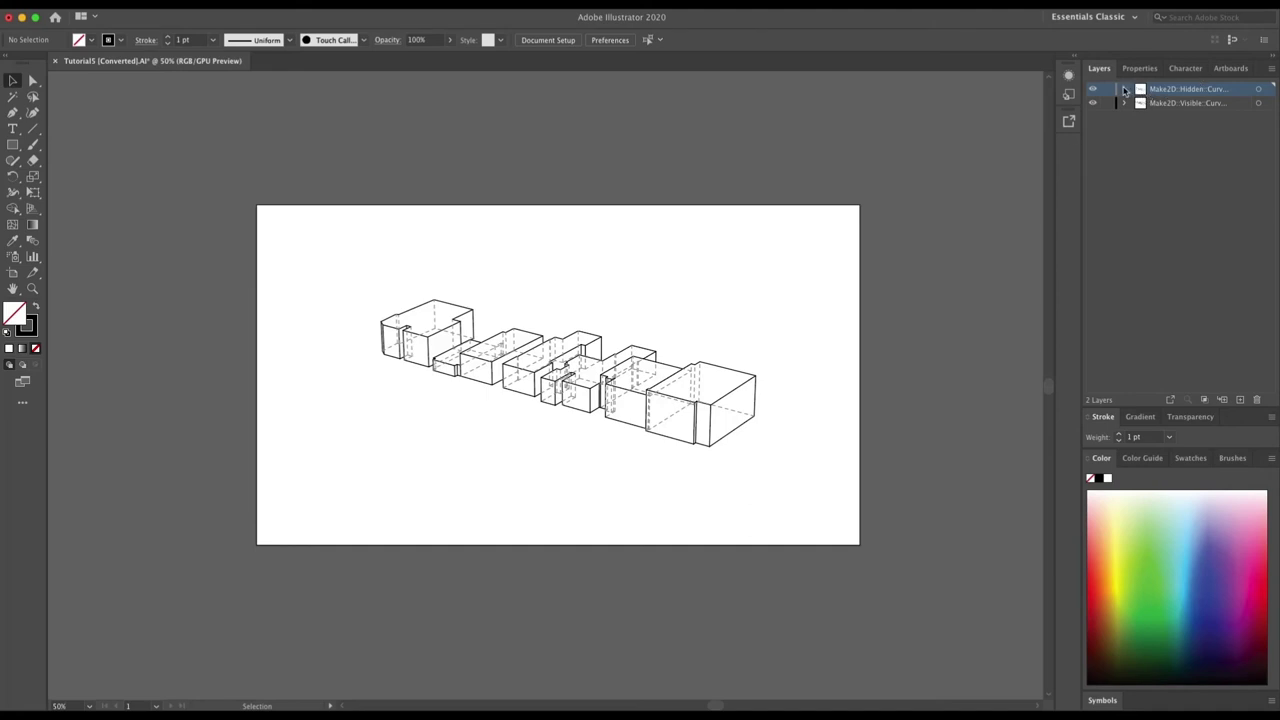
# In the Tutorial5 file in Adobe Illustrator, inspect the Make2D Hidden Curves layer's paths and hide that layer
pyautogui.click(1124, 89)
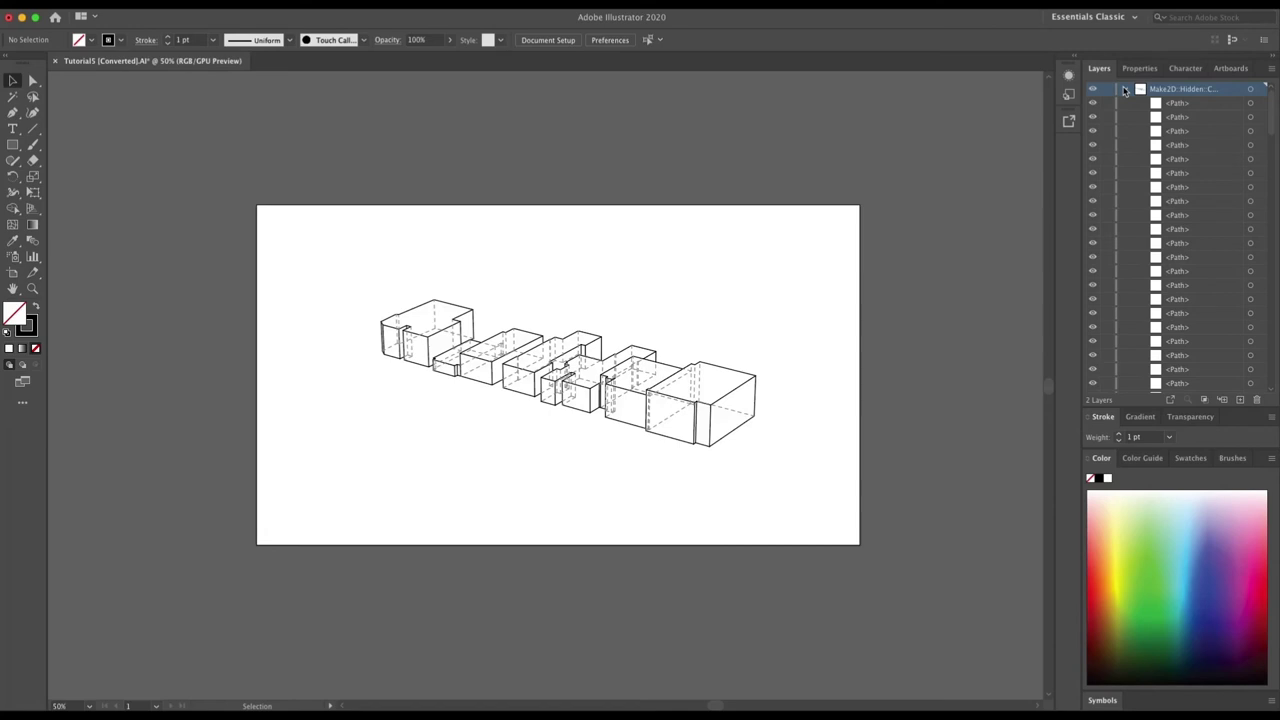
pyautogui.click(1124, 89)
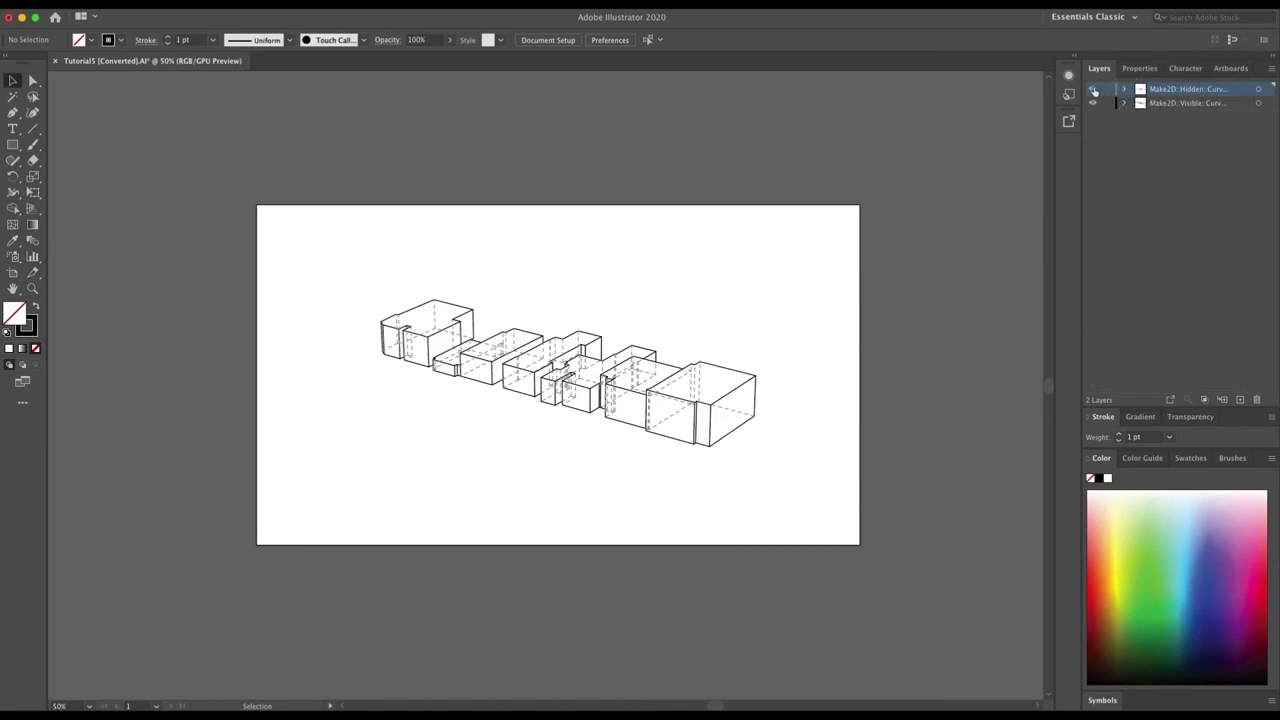
pyautogui.click(1093, 91)
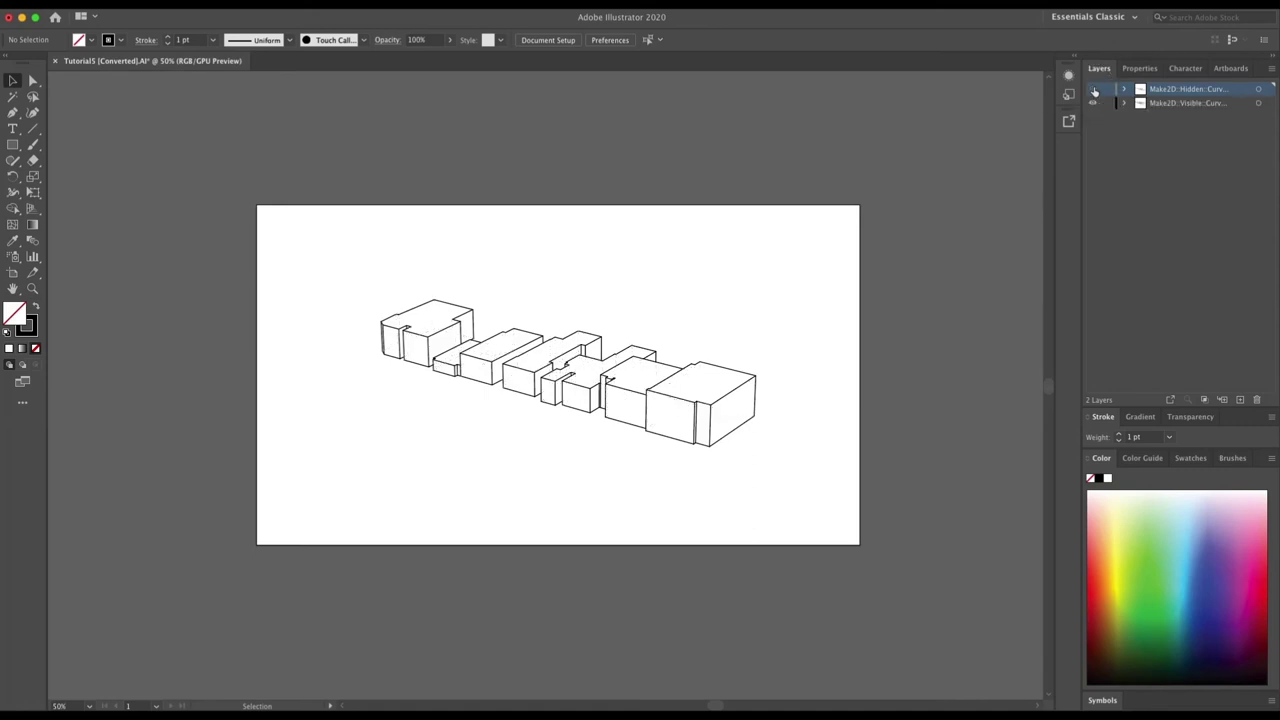
pyautogui.click(1093, 91)
pyautogui.click(1093, 91)
pyautogui.hscroll(1, 1007, 343)
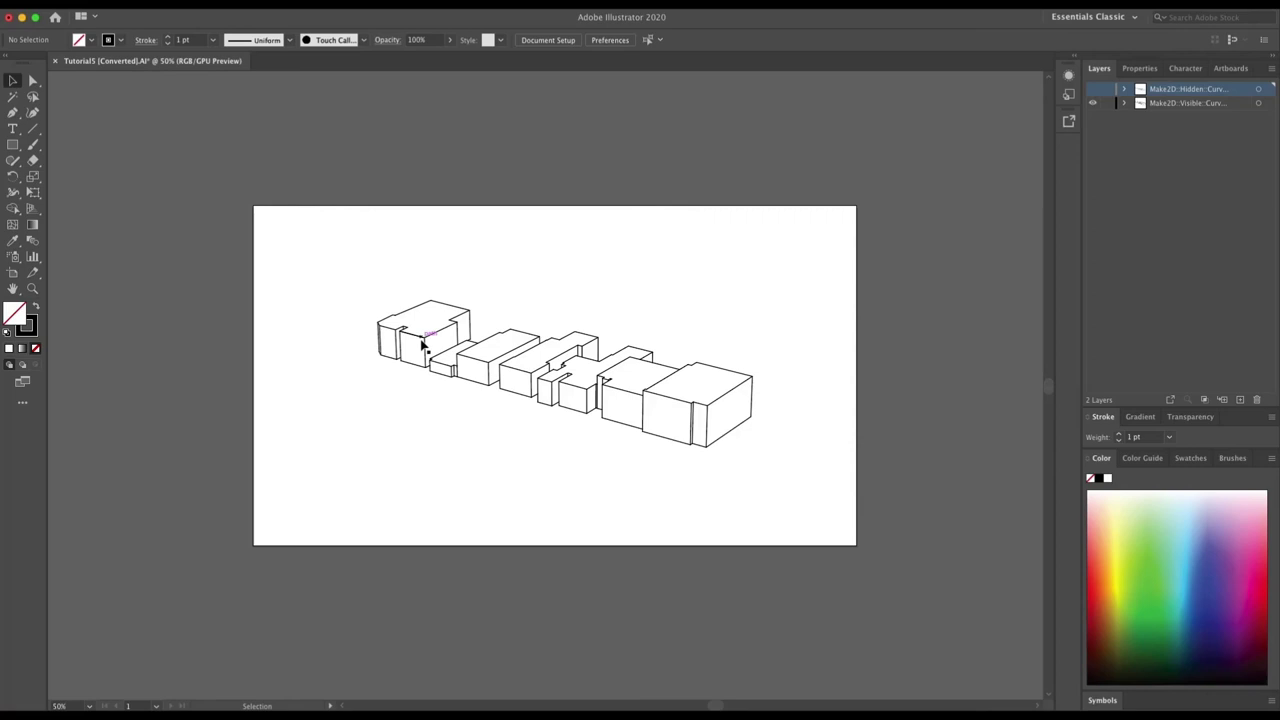
pyautogui.hscroll(1, 506, 478)
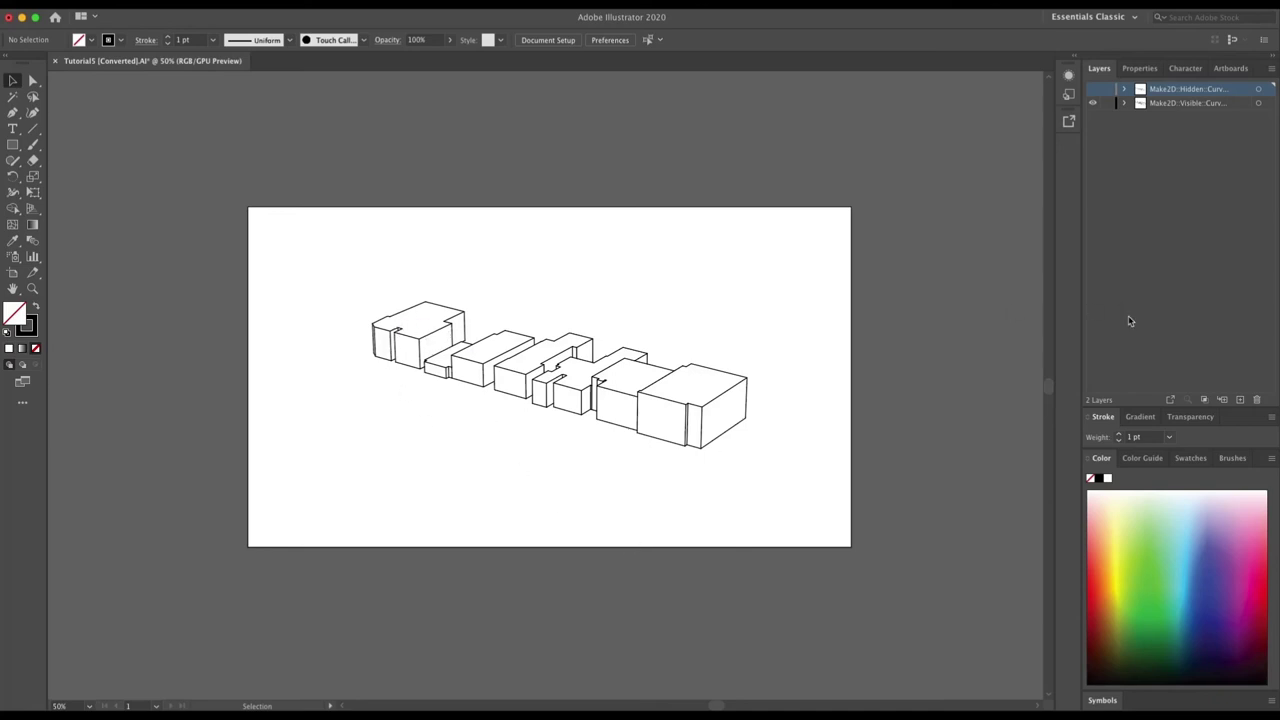
# Lock both Make2D layers and create a new layer named Shadows above them
pyautogui.click(1107, 89)
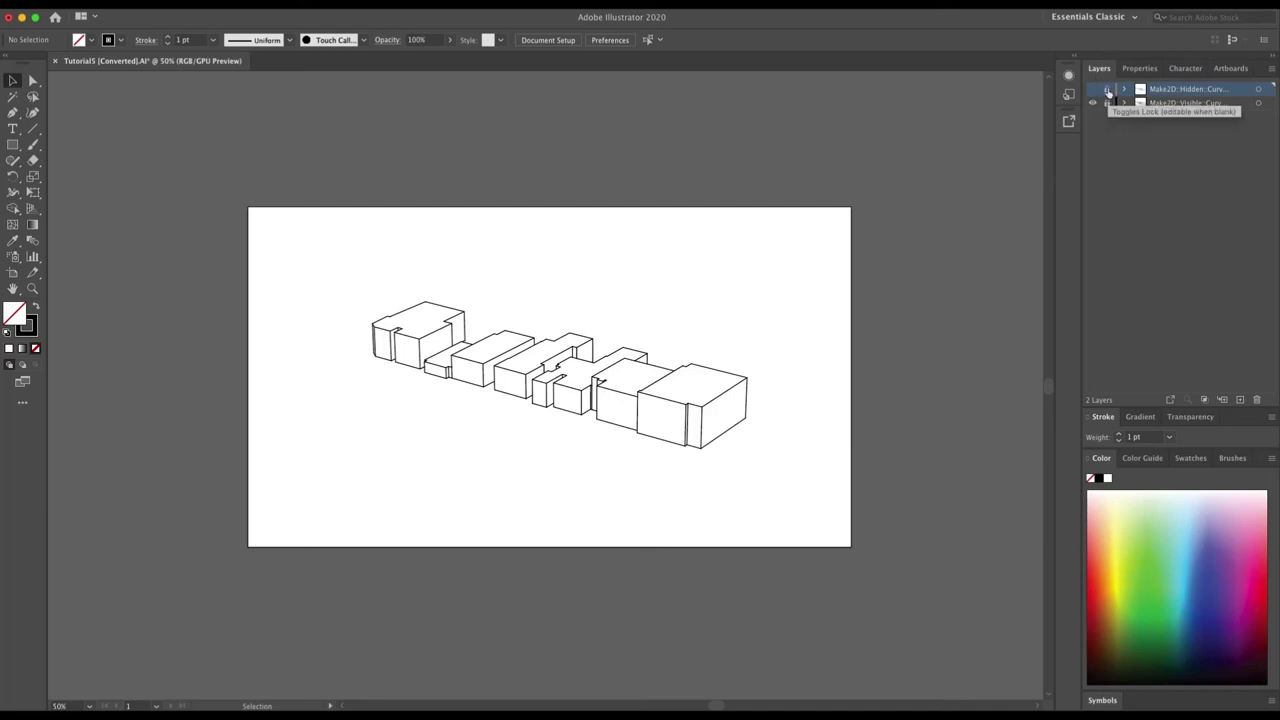
pyautogui.click(1107, 104)
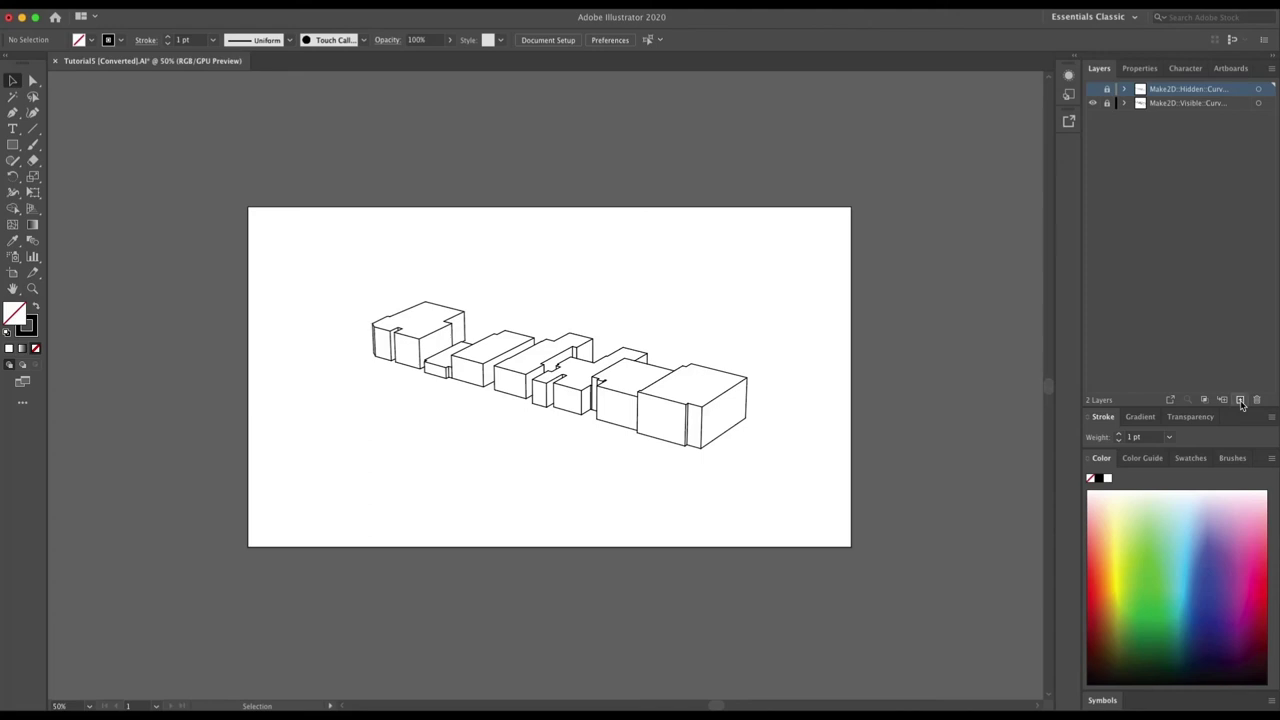
pyautogui.click(1241, 400)
pyautogui.doubleClick(1165, 90)
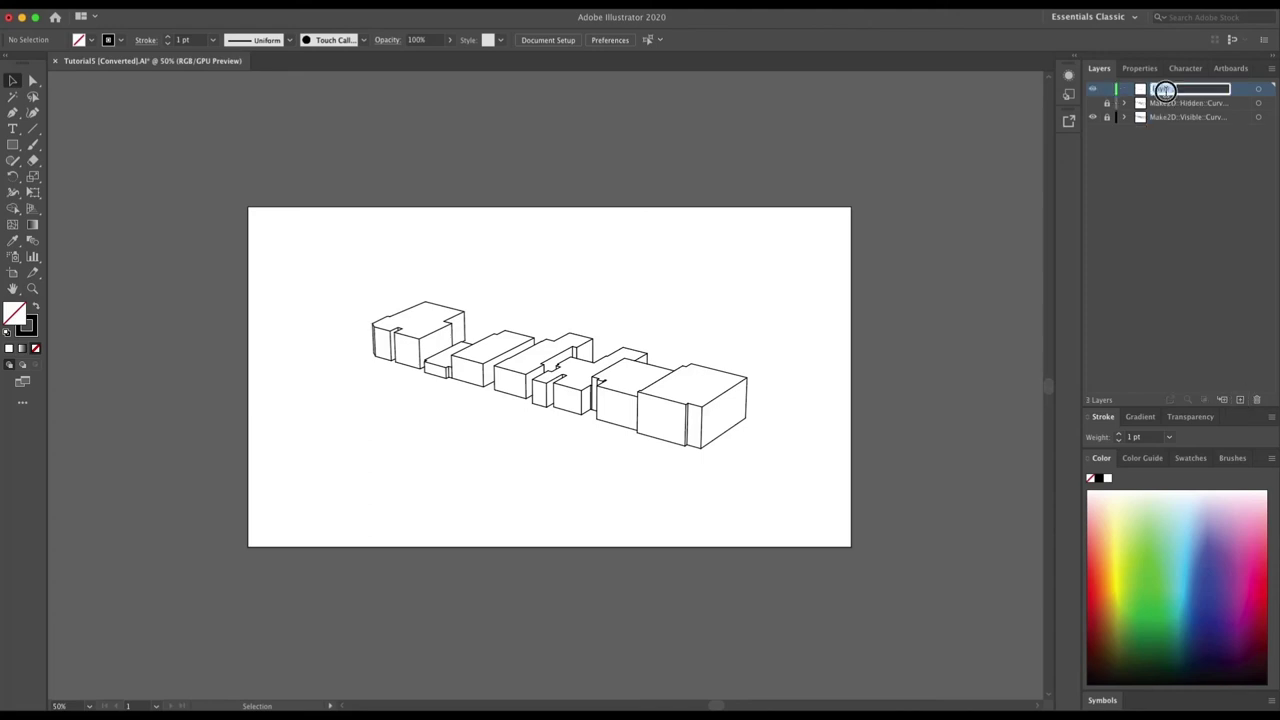
pyautogui.write('Shadows')
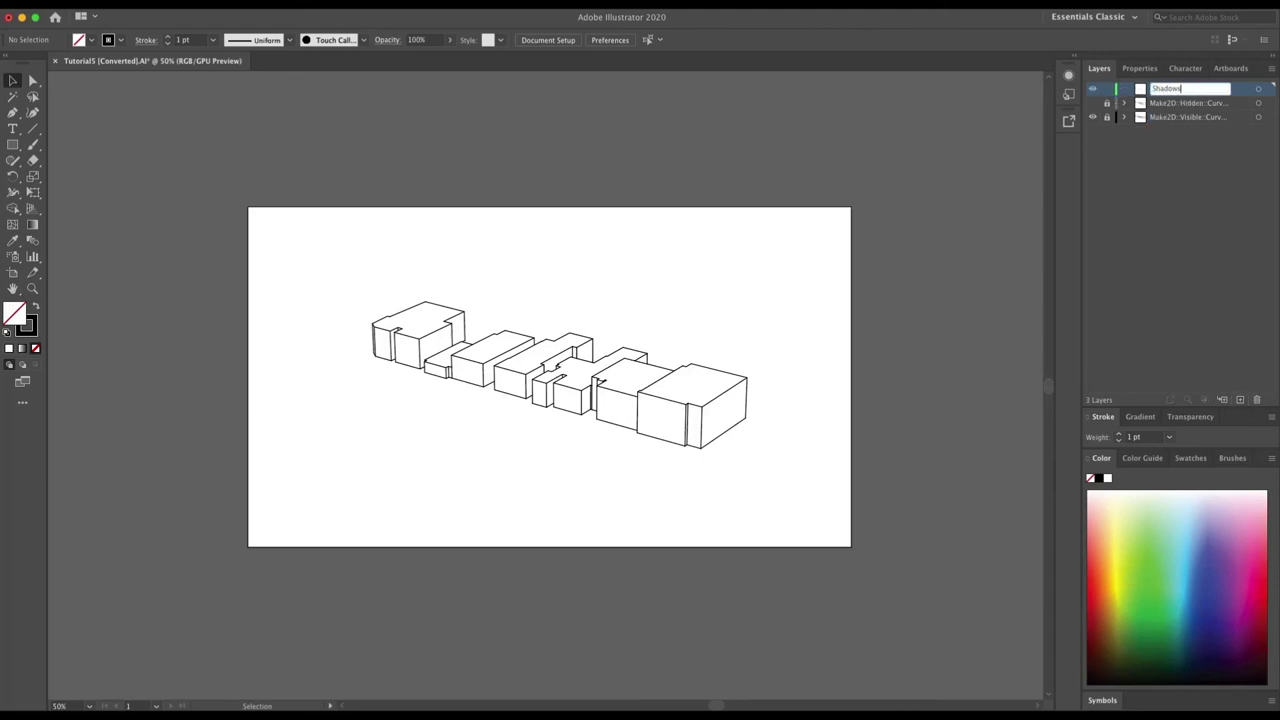
pyautogui.press('Return')
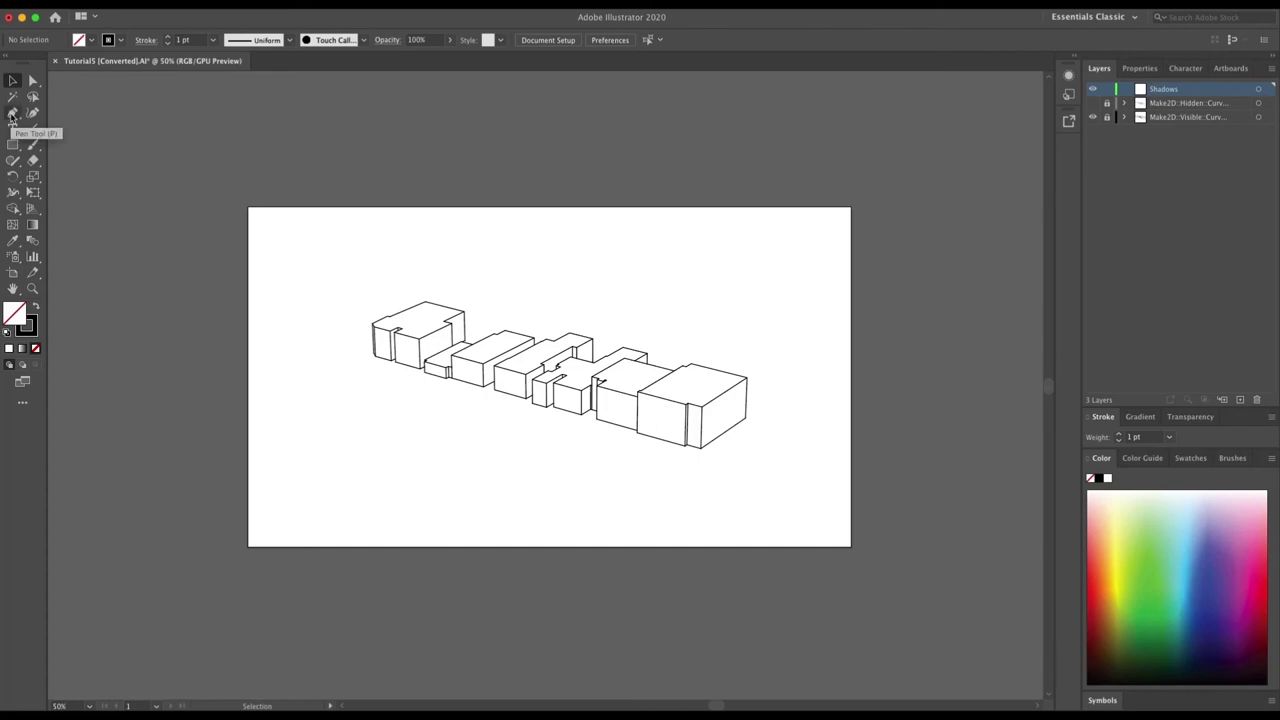
# Trace the narrow side face of the front-most building on the Shadows layer as a closed four-point Pen tool path
pyautogui.click(12, 115)
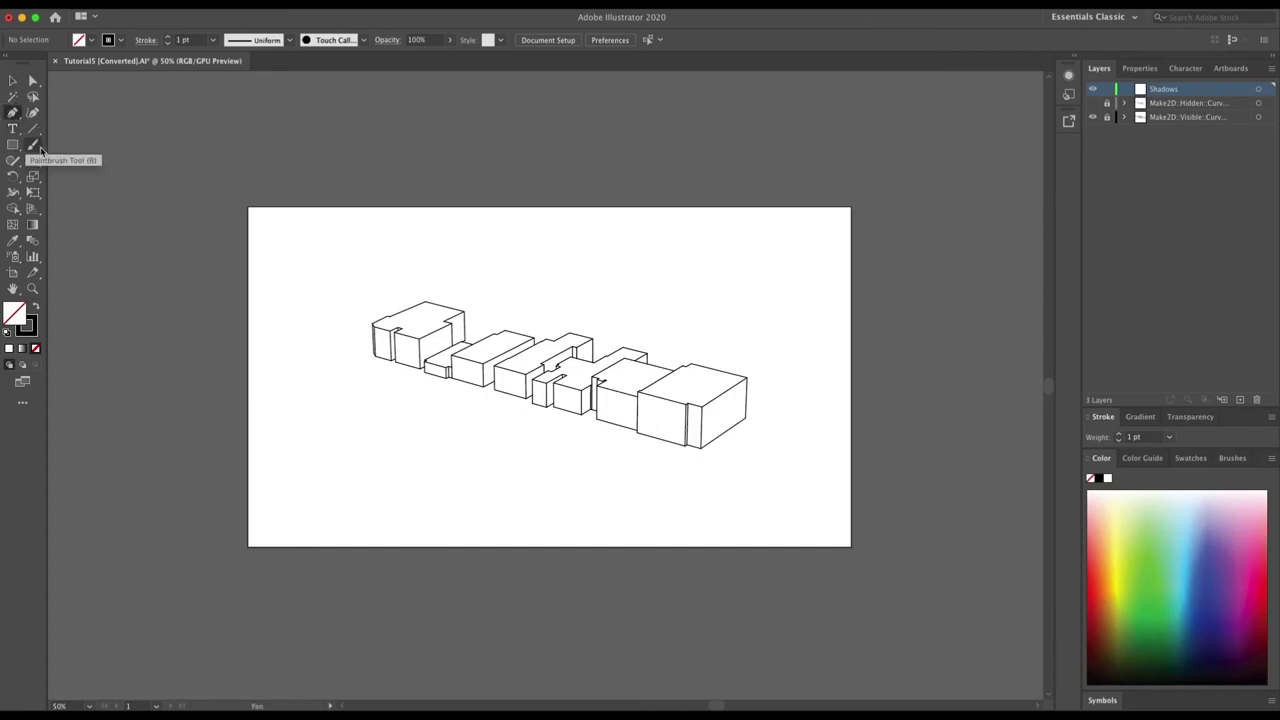
pyautogui.click(703, 405)
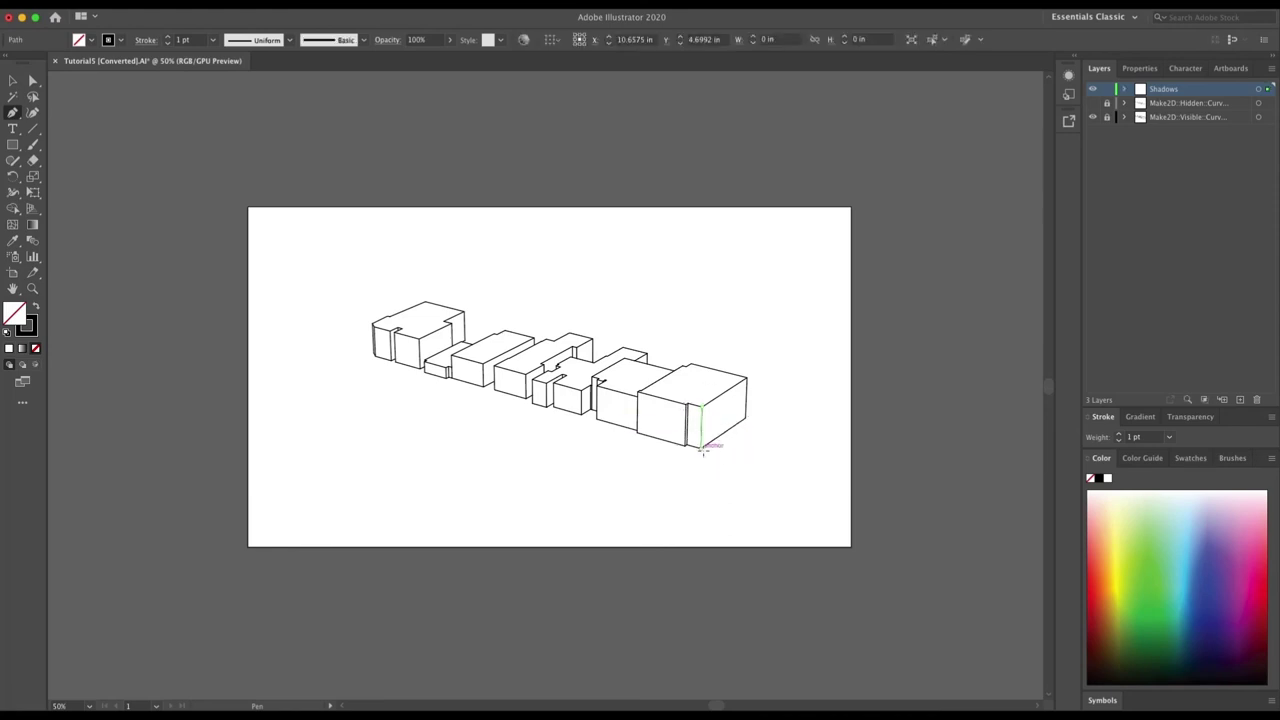
pyautogui.click(702, 448)
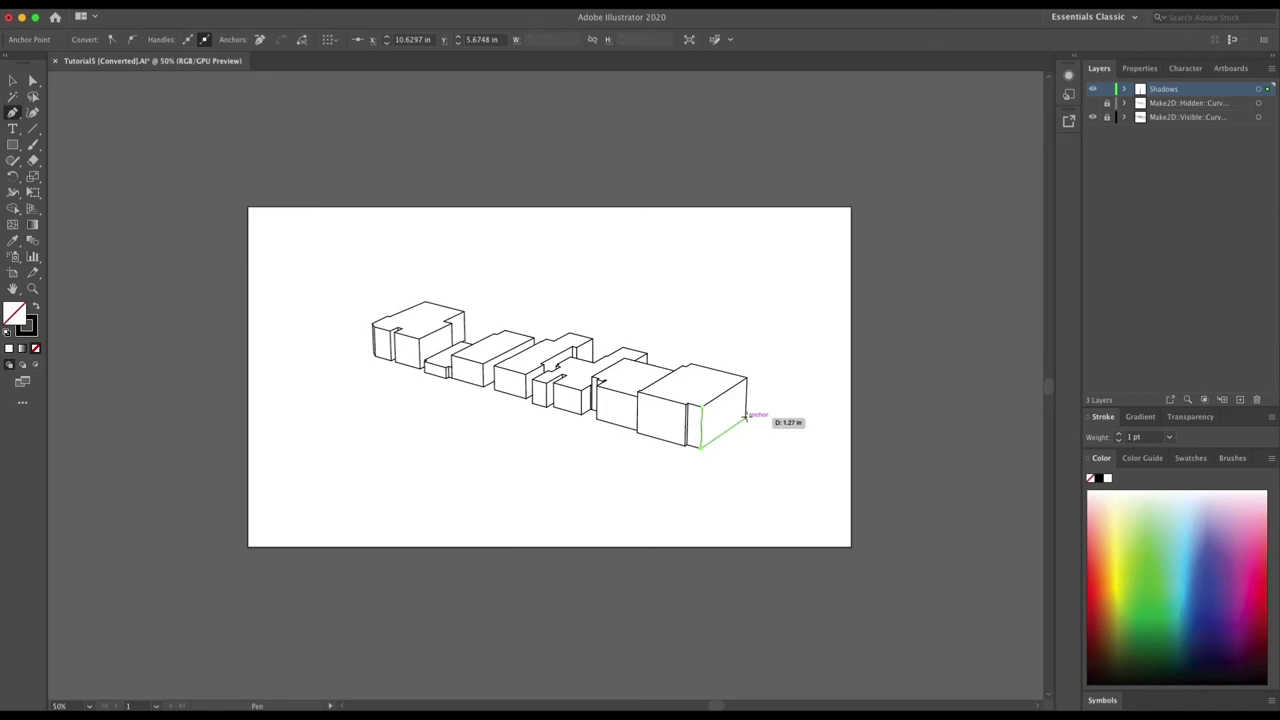
pyautogui.click(745, 416)
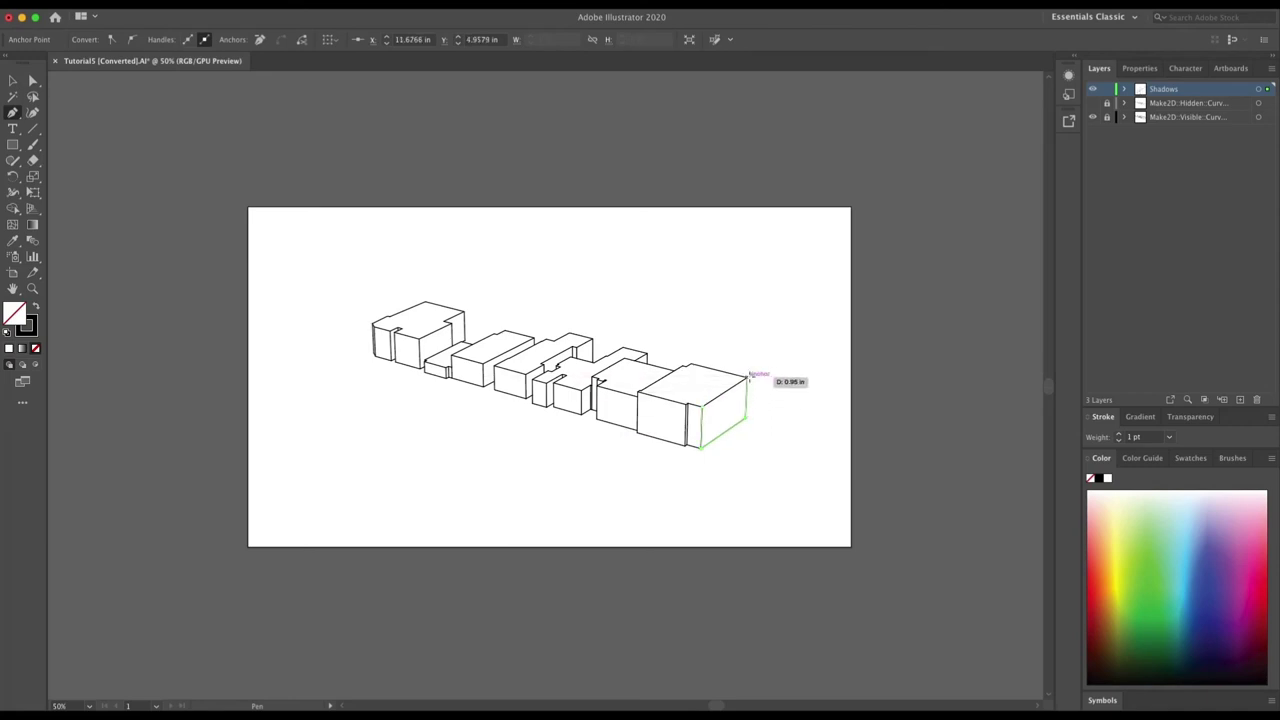
pyautogui.click(746, 377)
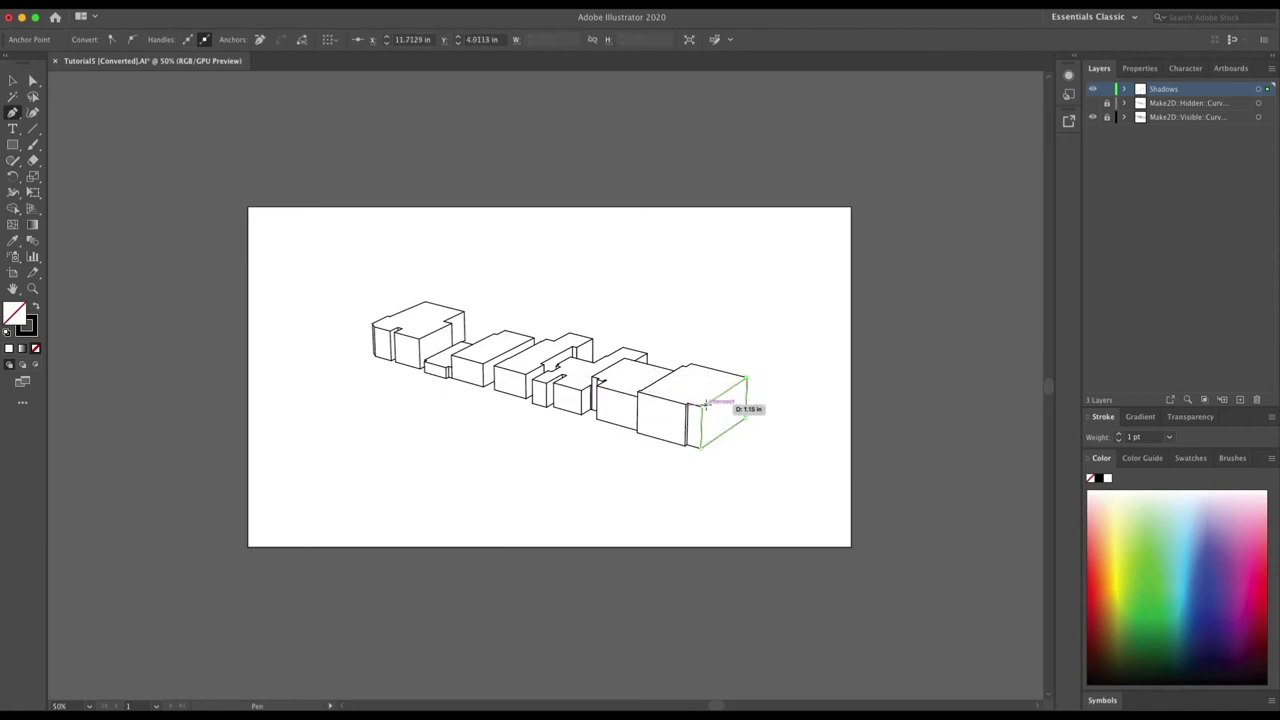
pyautogui.click(705, 408)
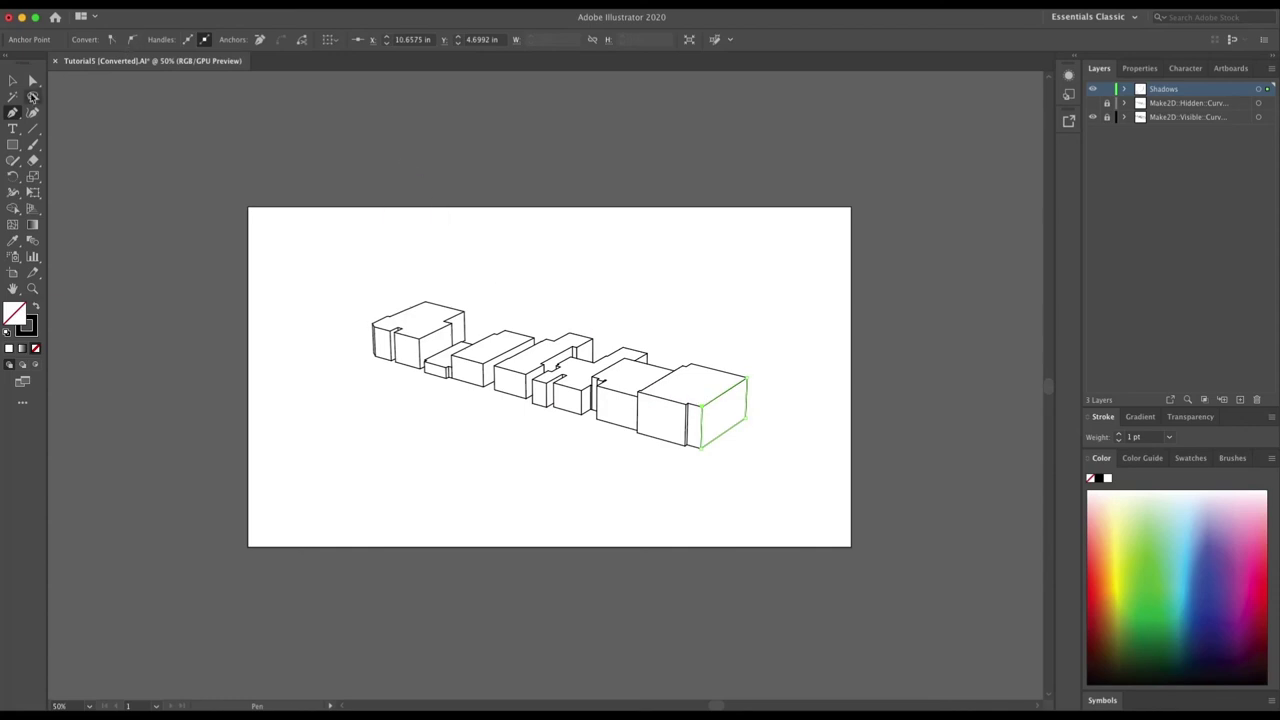
# Swap the traced face's fill and stroke, and change its fill color to light gray
pyautogui.click(18, 80)
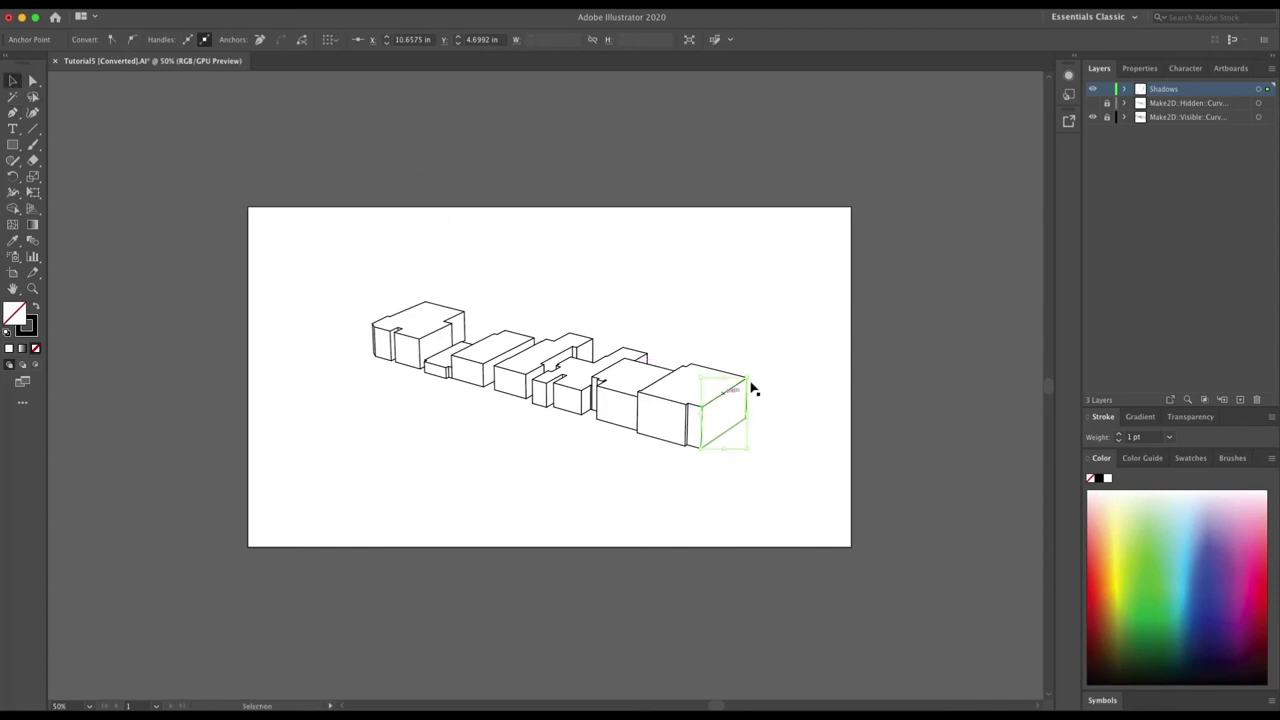
pyautogui.click(38, 309)
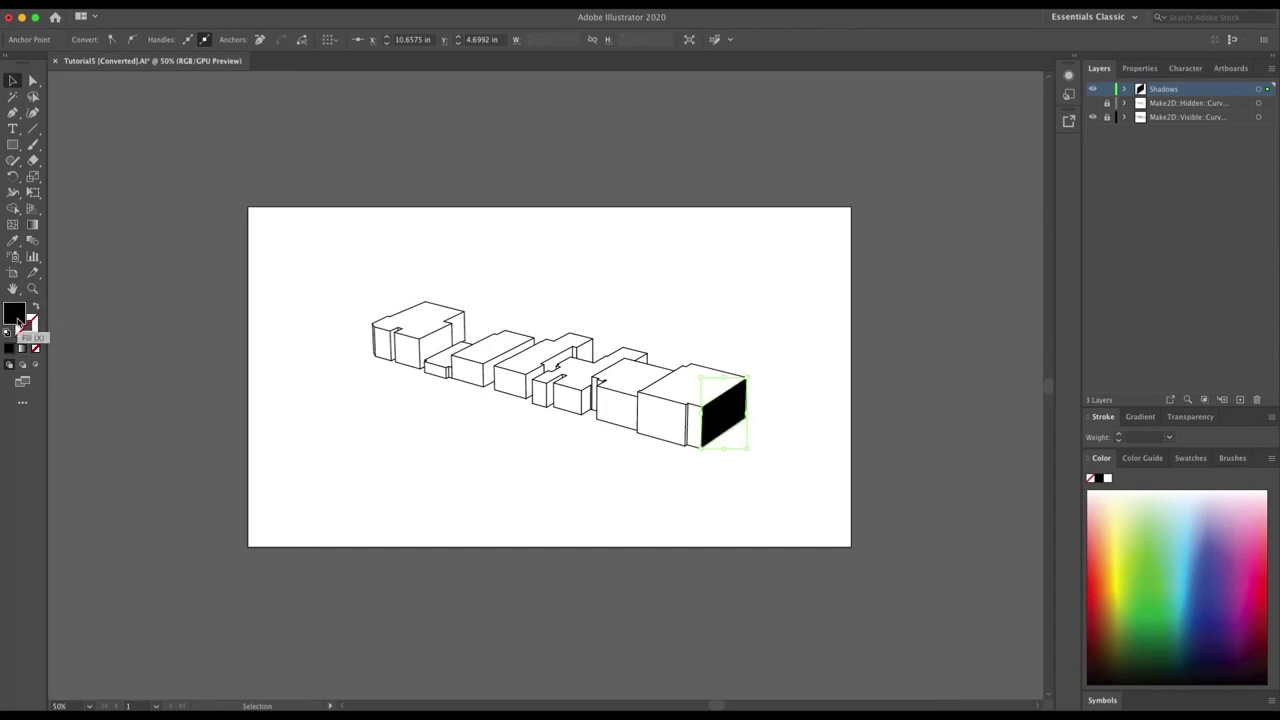
pyautogui.doubleClick(17, 318)
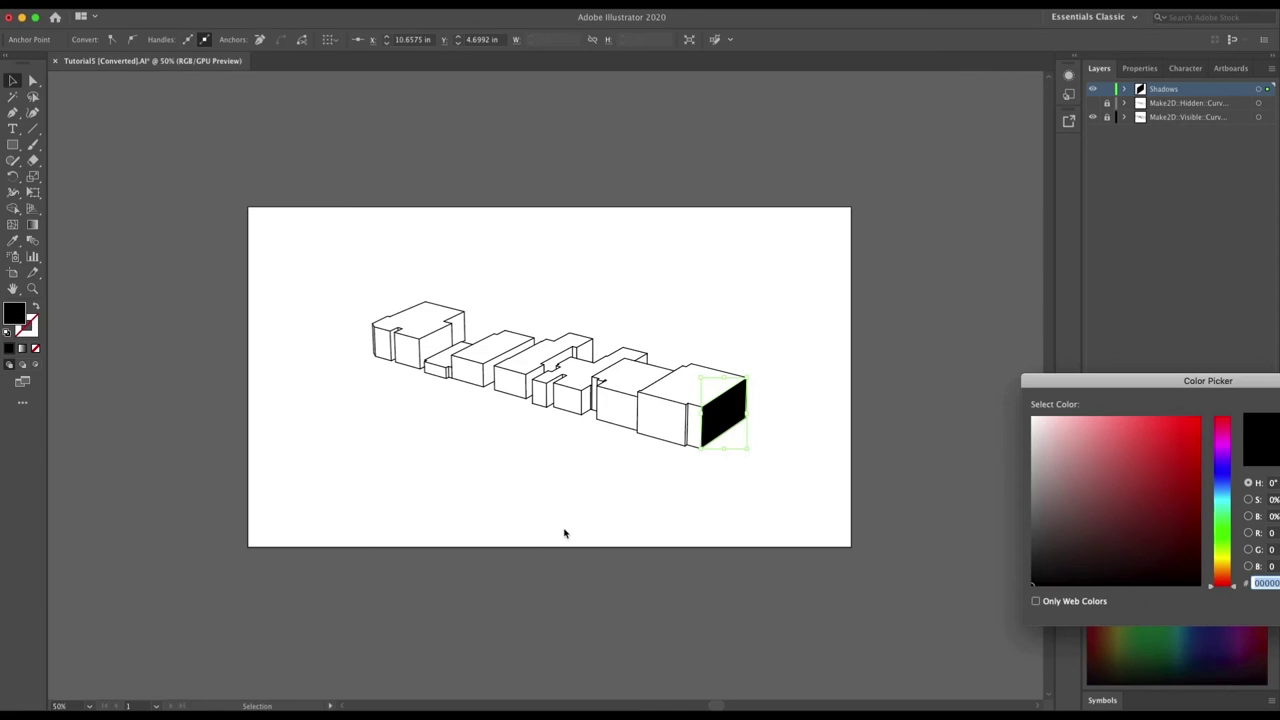
pyautogui.moveTo(1200, 384); pyautogui.dragTo(962, 241)
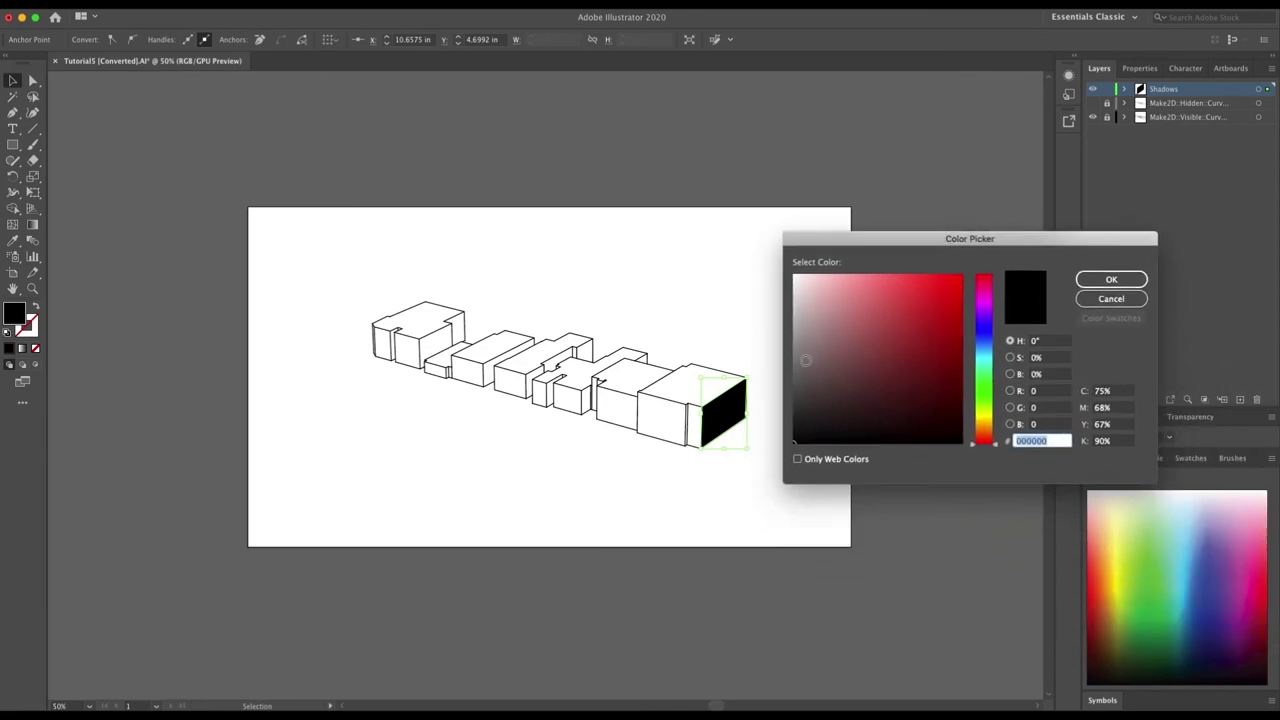
pyautogui.moveTo(795, 348); pyautogui.dragTo(781, 317)
pyautogui.click(1108, 279)
pyautogui.click(916, 372)
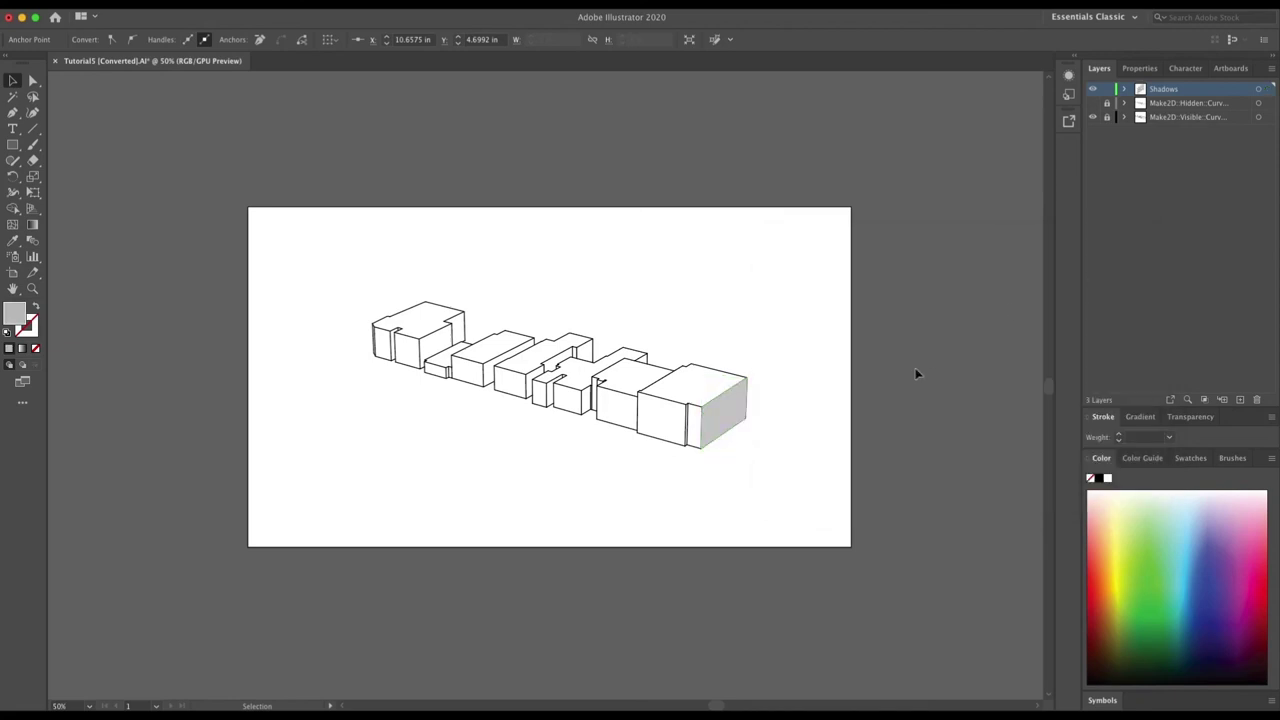
# Set the stroke color of the gray shadow shape to white and deselect the shape
pyautogui.click(731, 410)
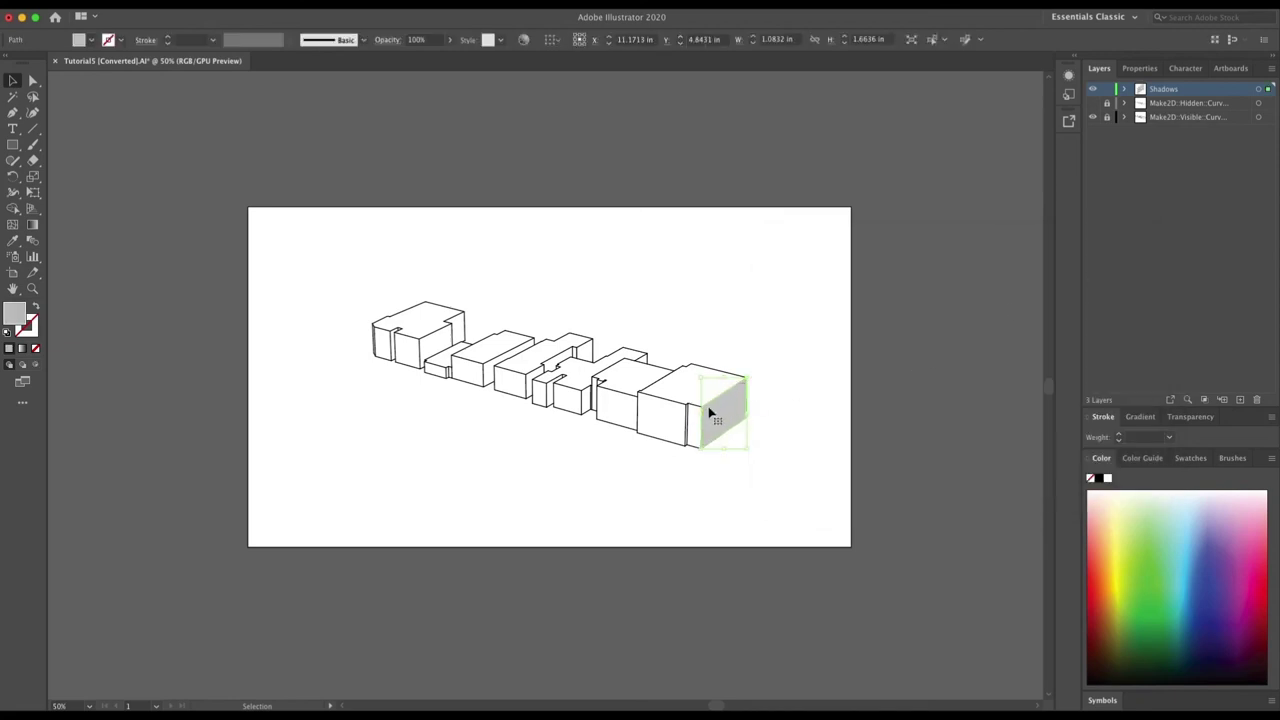
pyautogui.doubleClick(30, 326)
pyautogui.moveTo(834, 428); pyautogui.dragTo(754, 451)
pyautogui.click(1111, 298)
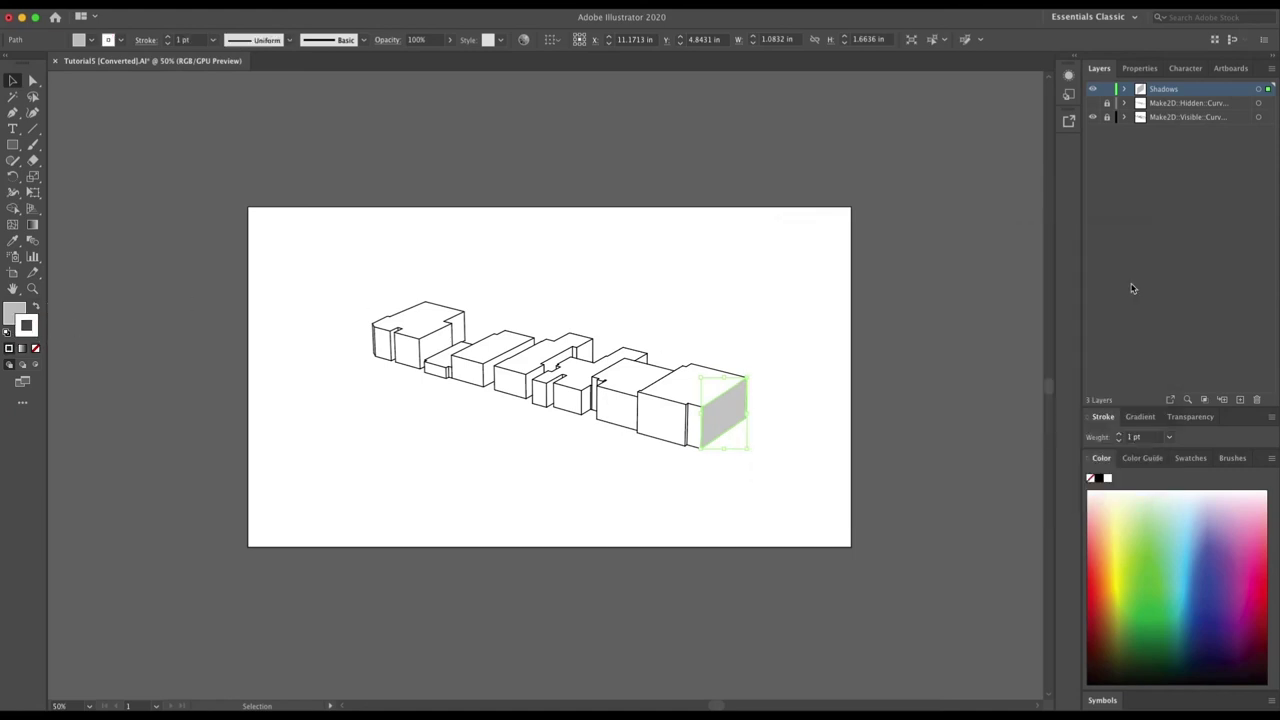
pyautogui.click(954, 354)
pyautogui.keyDown('alt'); pyautogui.scroll(1, 750, 434); pyautogui.keyUp('alt')
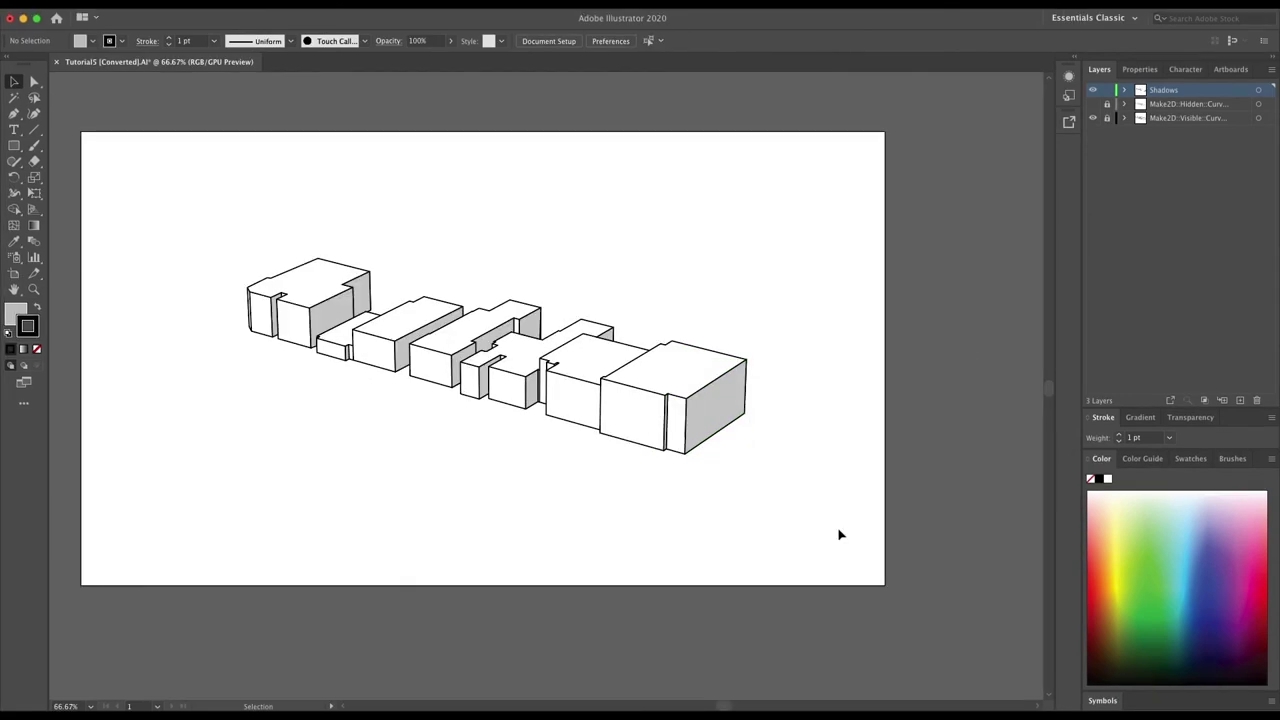